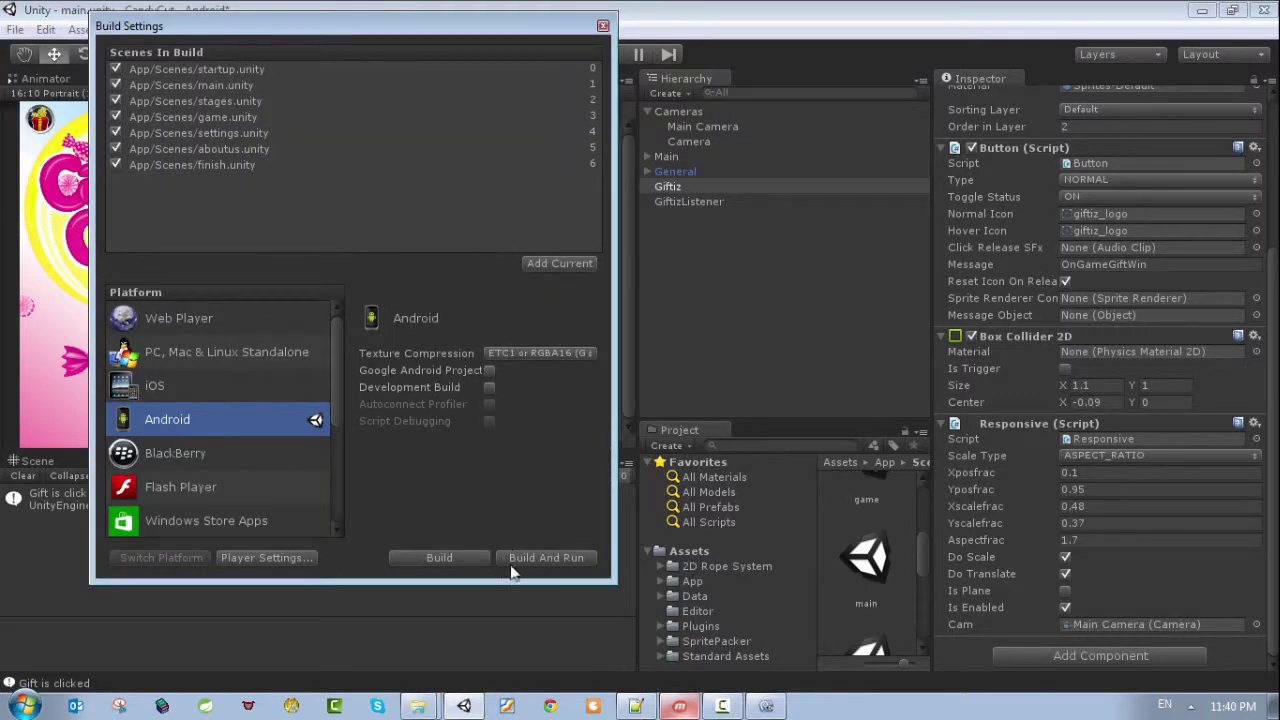
Step: Open the Android Player Settings and expand Publishing Settings to reveal the keystore fields
{"action": "left_click", "coordinate": [283, 558]}
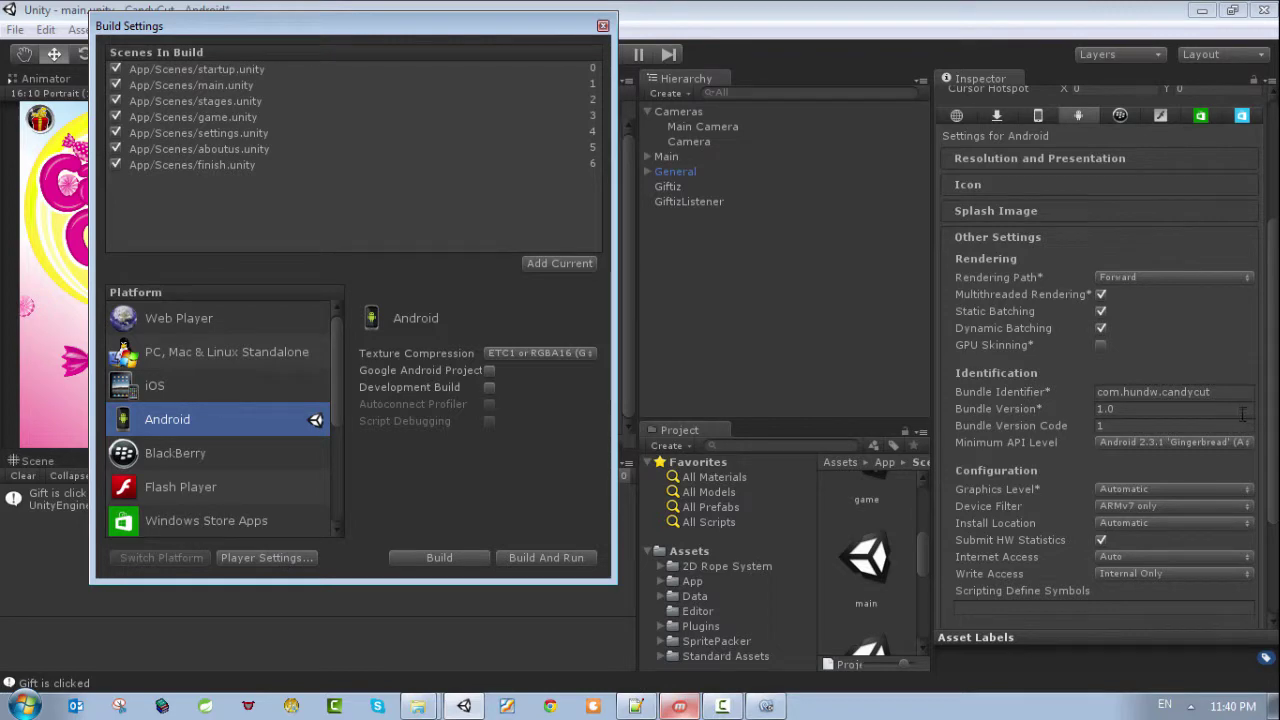
{"action": "scroll", "coordinate": [1228, 409], "scroll_direction": "down", "scroll_amount": 2}
{"action": "scroll", "coordinate": [1149, 219], "scroll_direction": "up", "scroll_amount": 5}
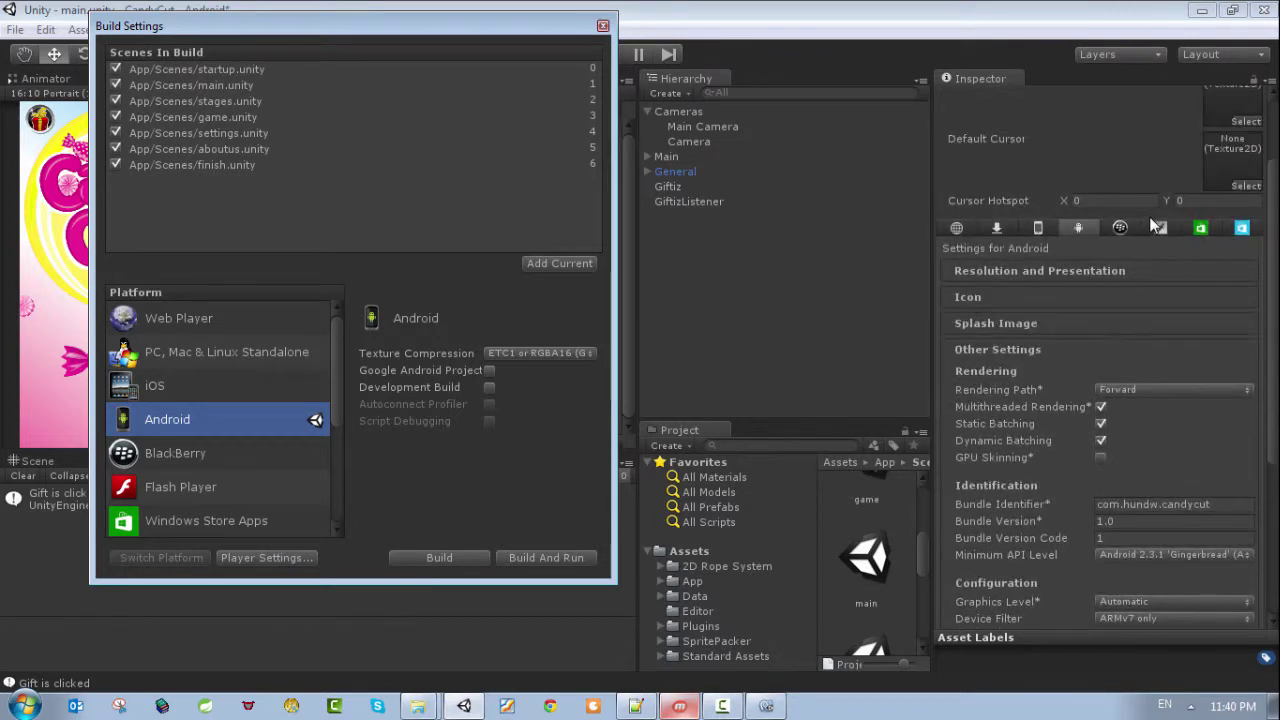
{"action": "scroll", "coordinate": [1130, 300], "scroll_direction": "down", "scroll_amount": 8}
{"action": "left_click", "coordinate": [977, 602]}
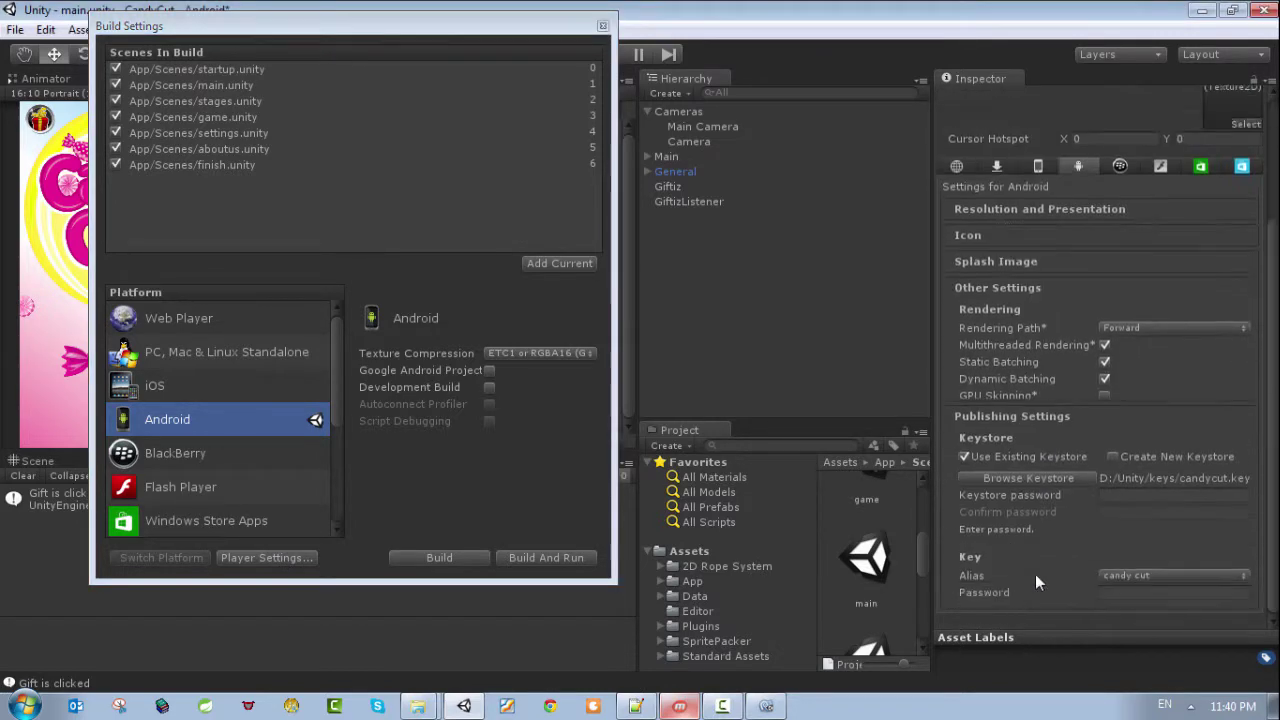
Step: Browse to PlayStoreKeys\HW and pick candycut.keystore as the existing keystore
{"action": "left_click", "coordinate": [1056, 438]}
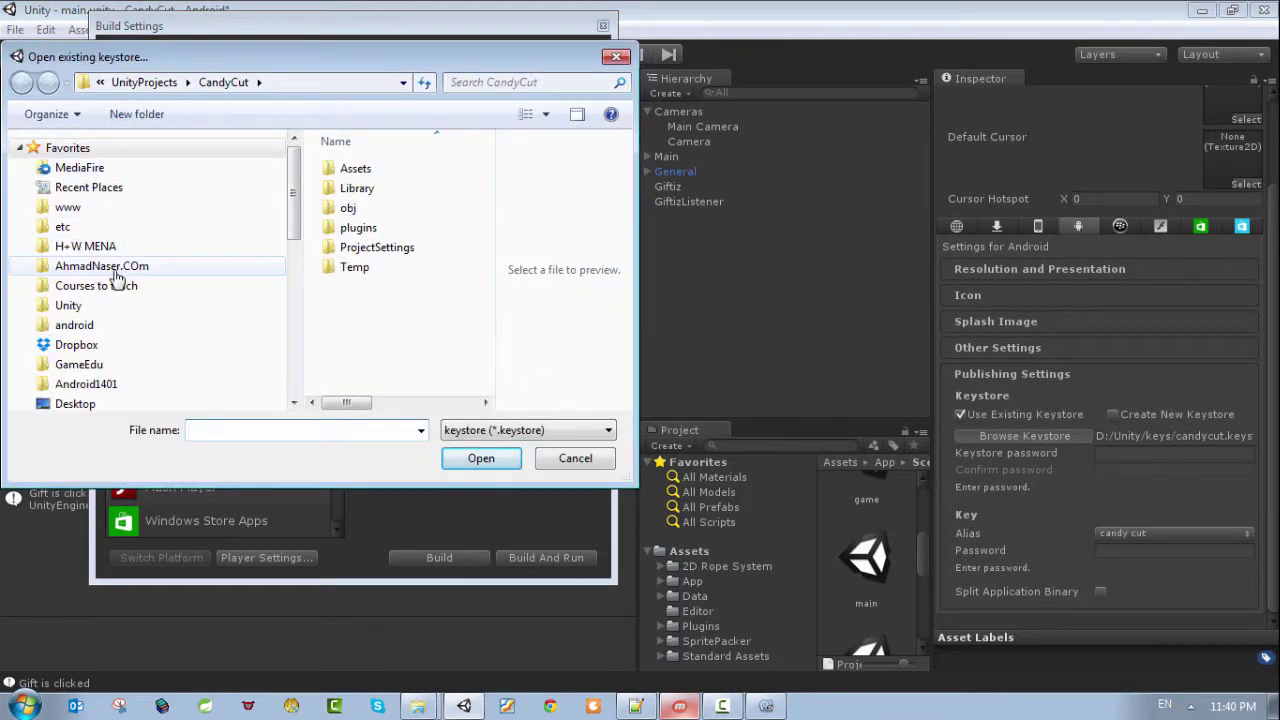
{"action": "left_click", "coordinate": [110, 265]}
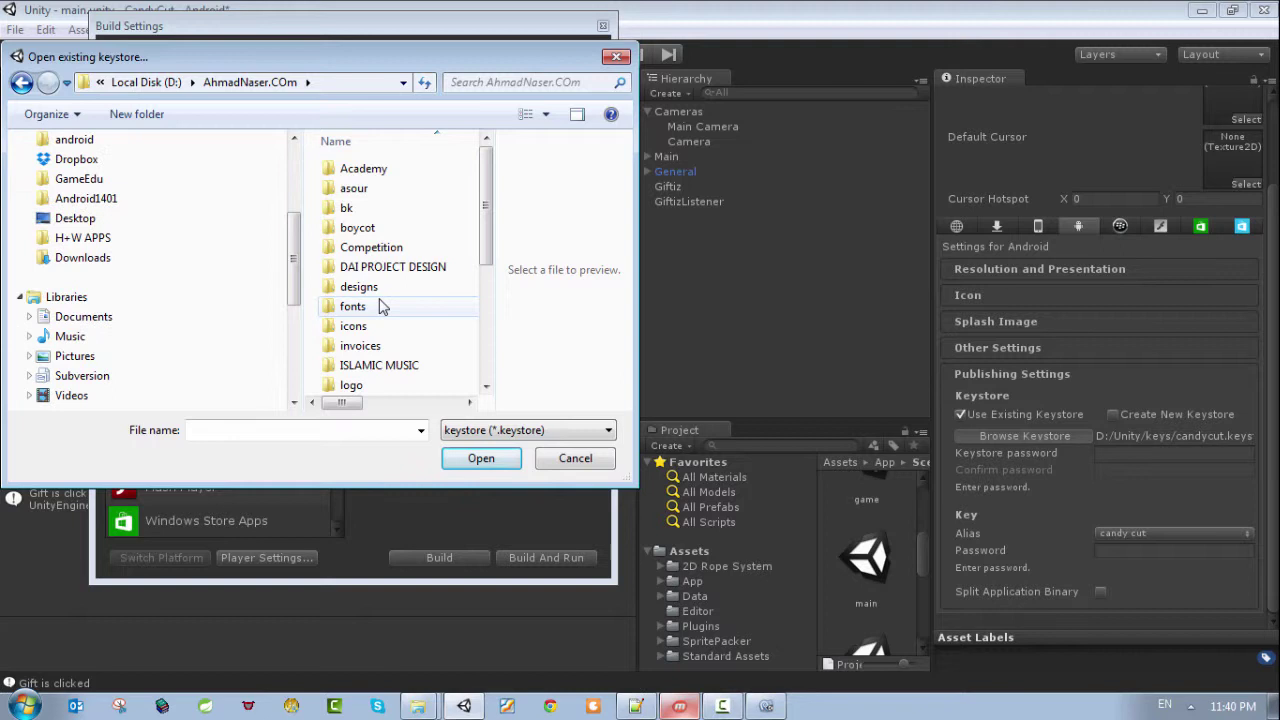
{"action": "scroll", "coordinate": [395, 307], "scroll_direction": "down", "scroll_amount": 2}
{"action": "scroll", "coordinate": [390, 305], "scroll_direction": "down", "scroll_amount": 1}
{"action": "scroll", "coordinate": [390, 315], "scroll_direction": "down", "scroll_amount": 1}
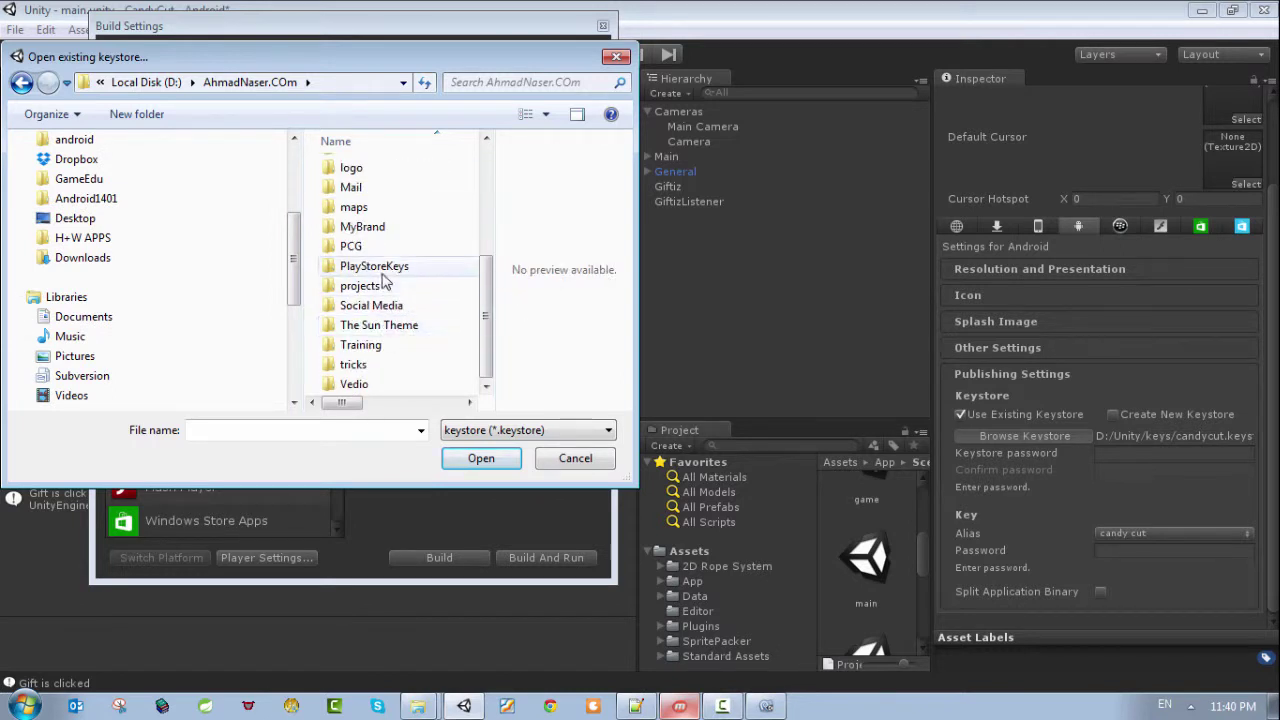
{"action": "double_click", "coordinate": [380, 266]}
{"action": "double_click", "coordinate": [366, 190]}
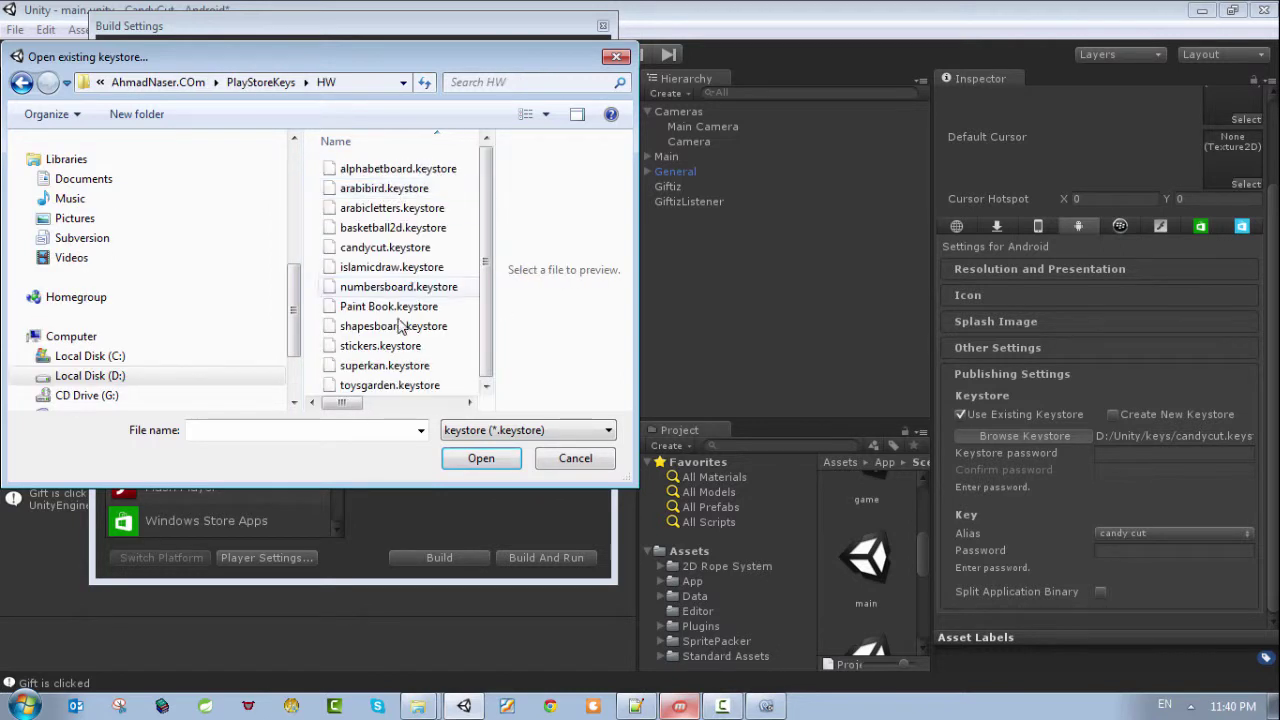
{"action": "left_click", "coordinate": [376, 248]}
{"action": "double_click", "coordinate": [378, 248]}
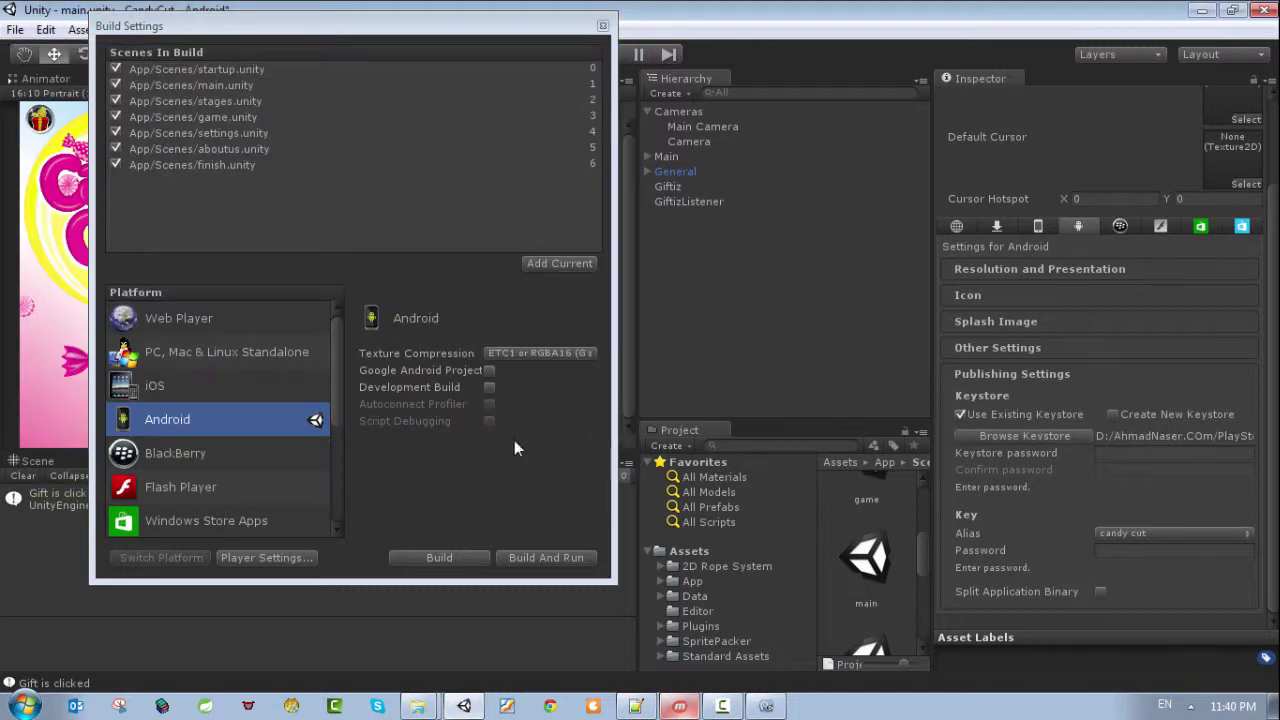
{"action": "left_click", "coordinate": [1126, 455]}
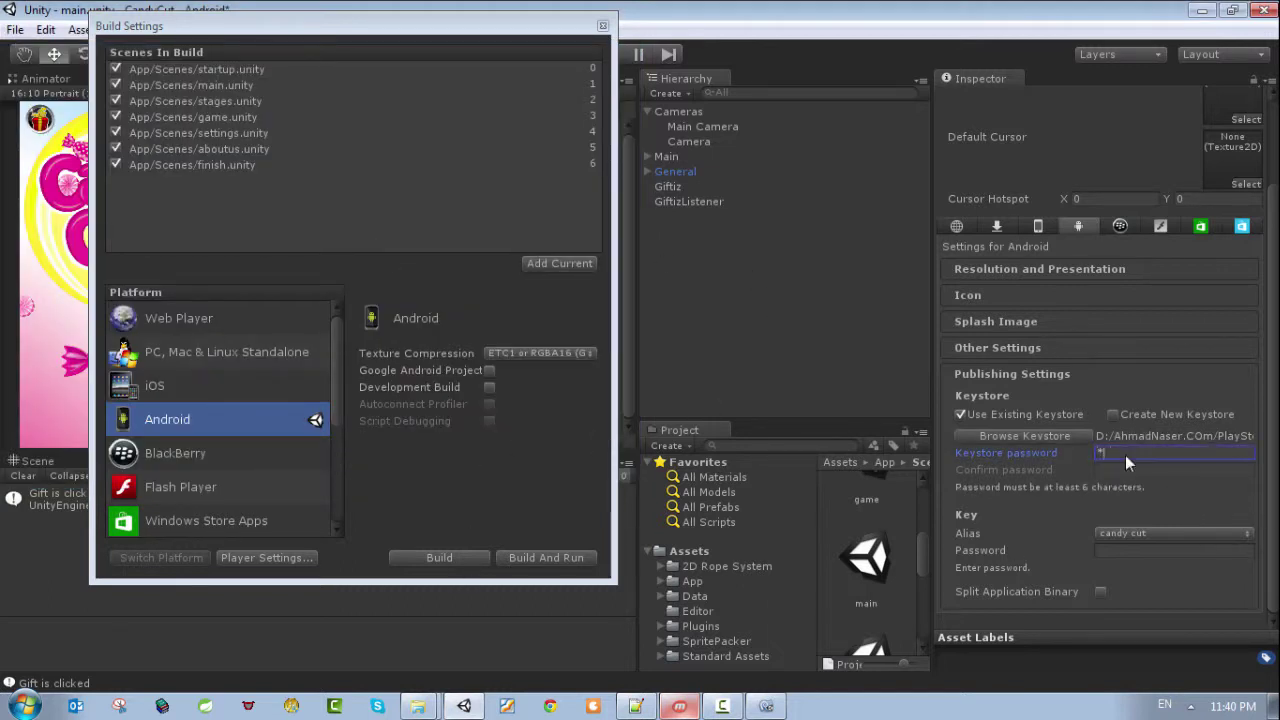
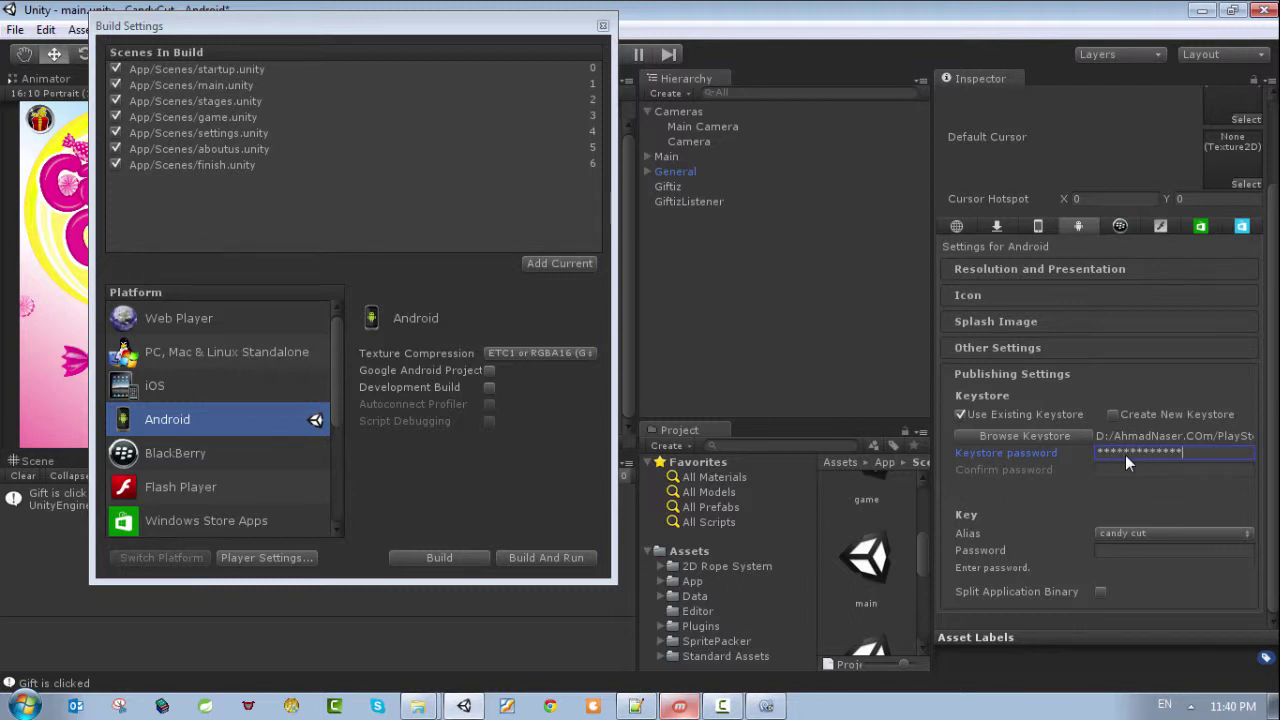
{"action": "left_click", "coordinate": [1150, 550]}
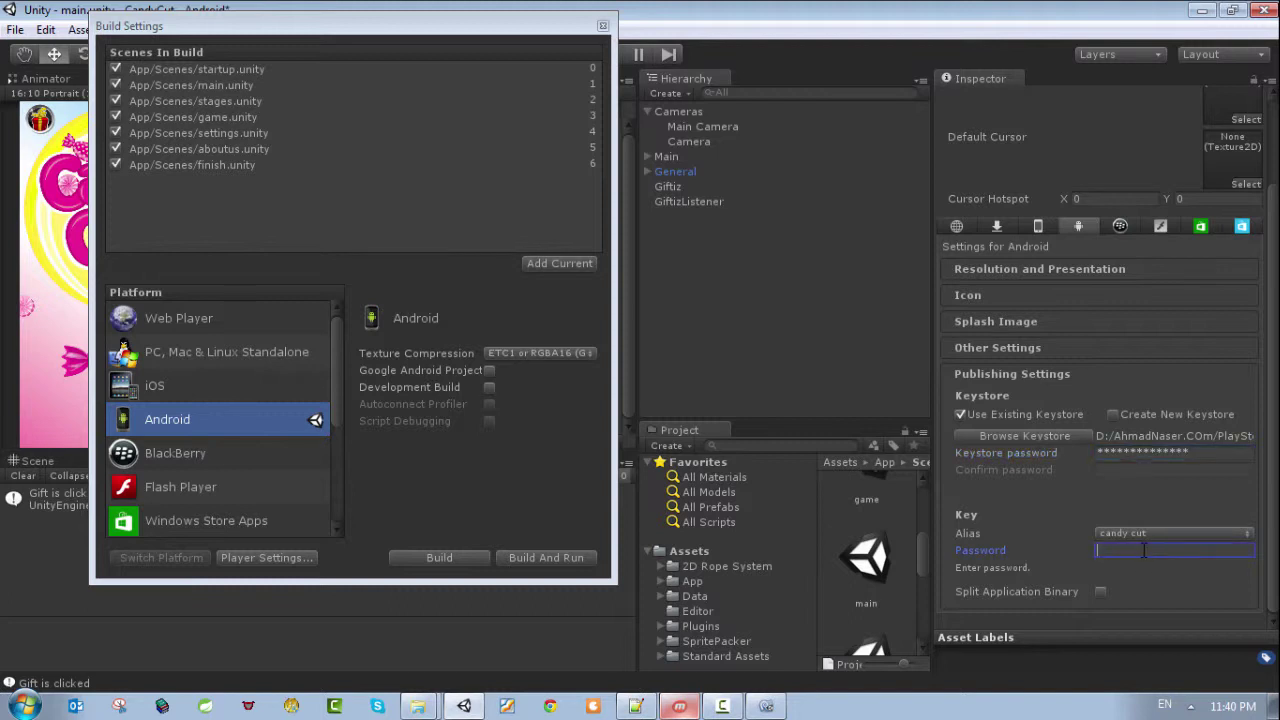
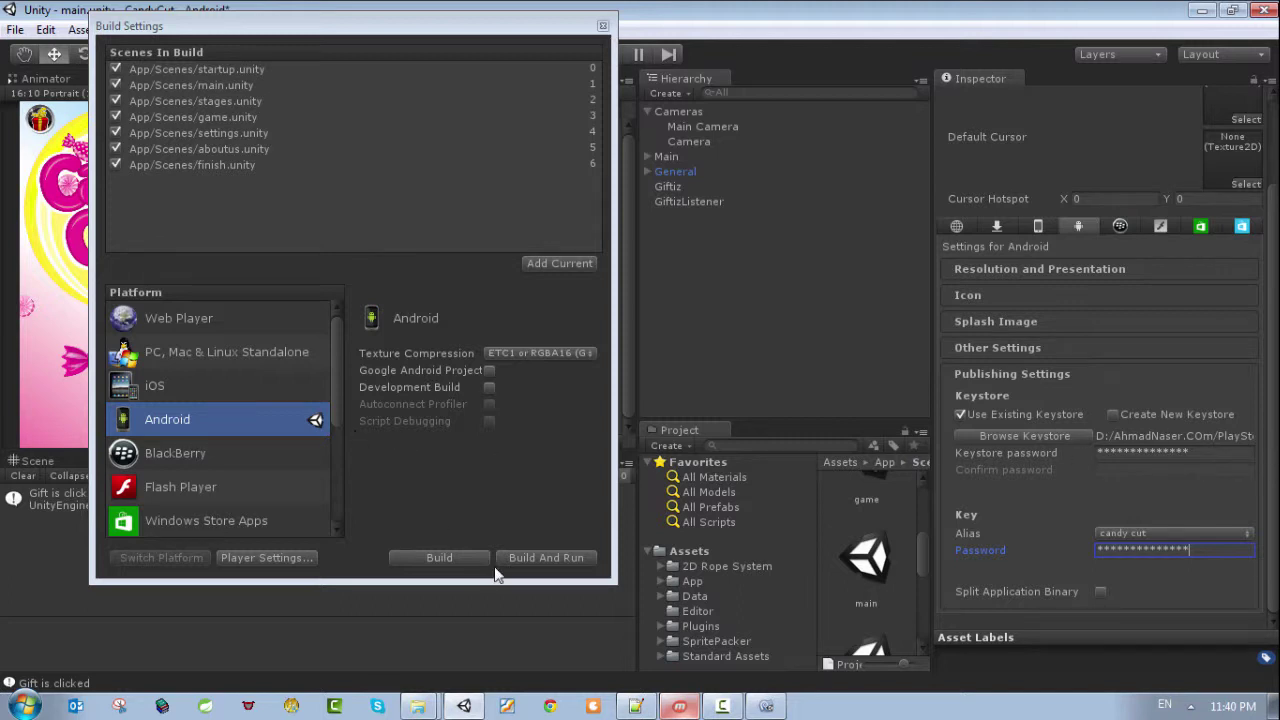
Step: Run Build And Run, saving the APK as CandyCutV11 in the CandyCut folder
{"action": "left_click", "coordinate": [548, 560]}
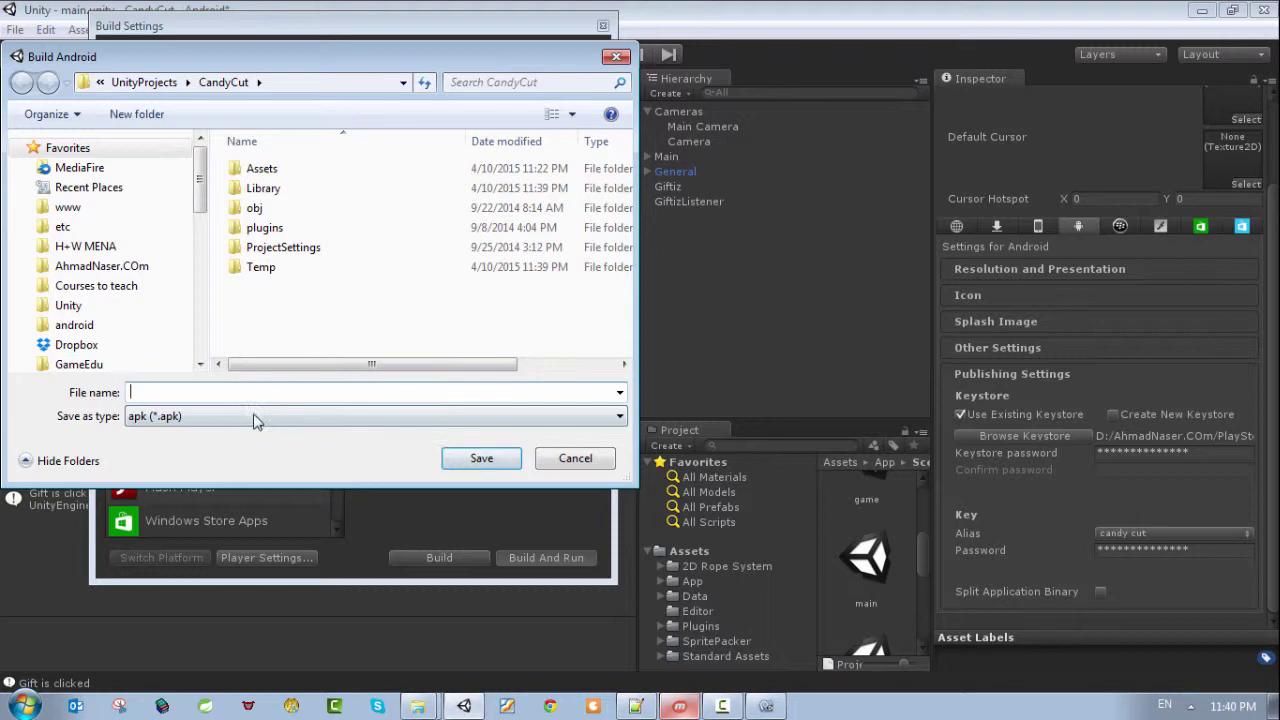
{"action": "left_click", "coordinate": [565, 460]}
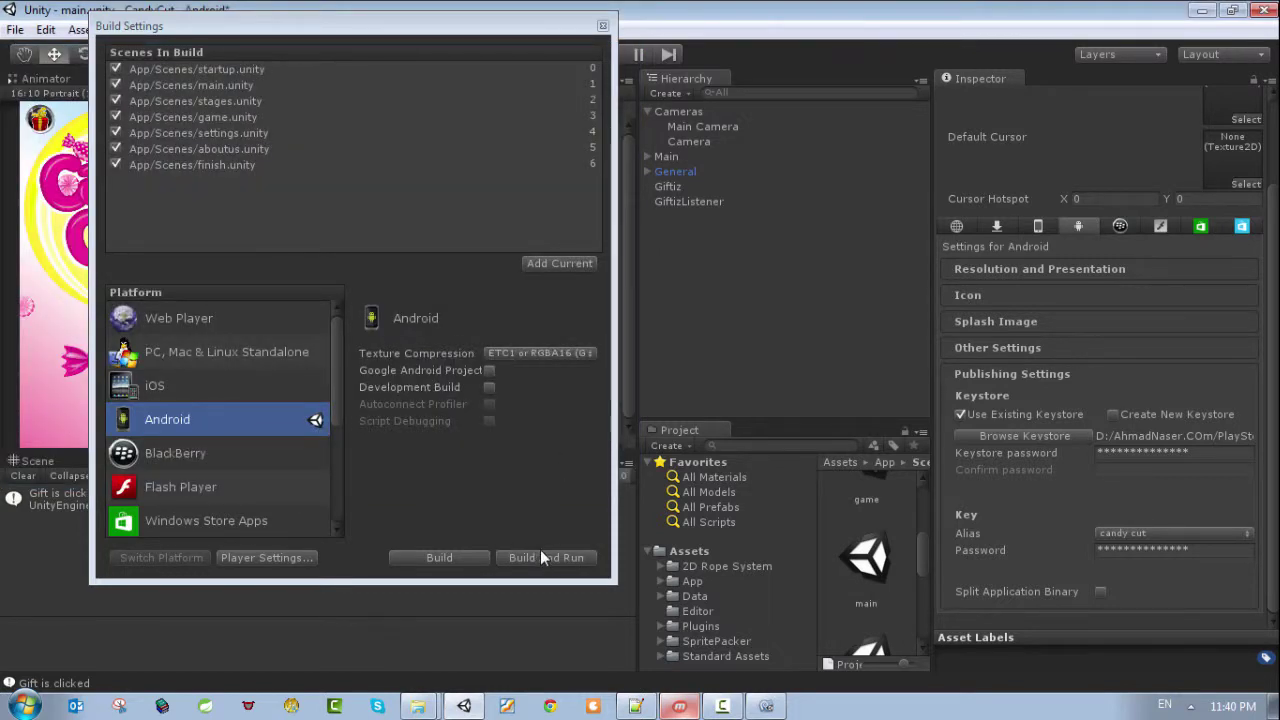
{"action": "left_click", "coordinate": [545, 558]}
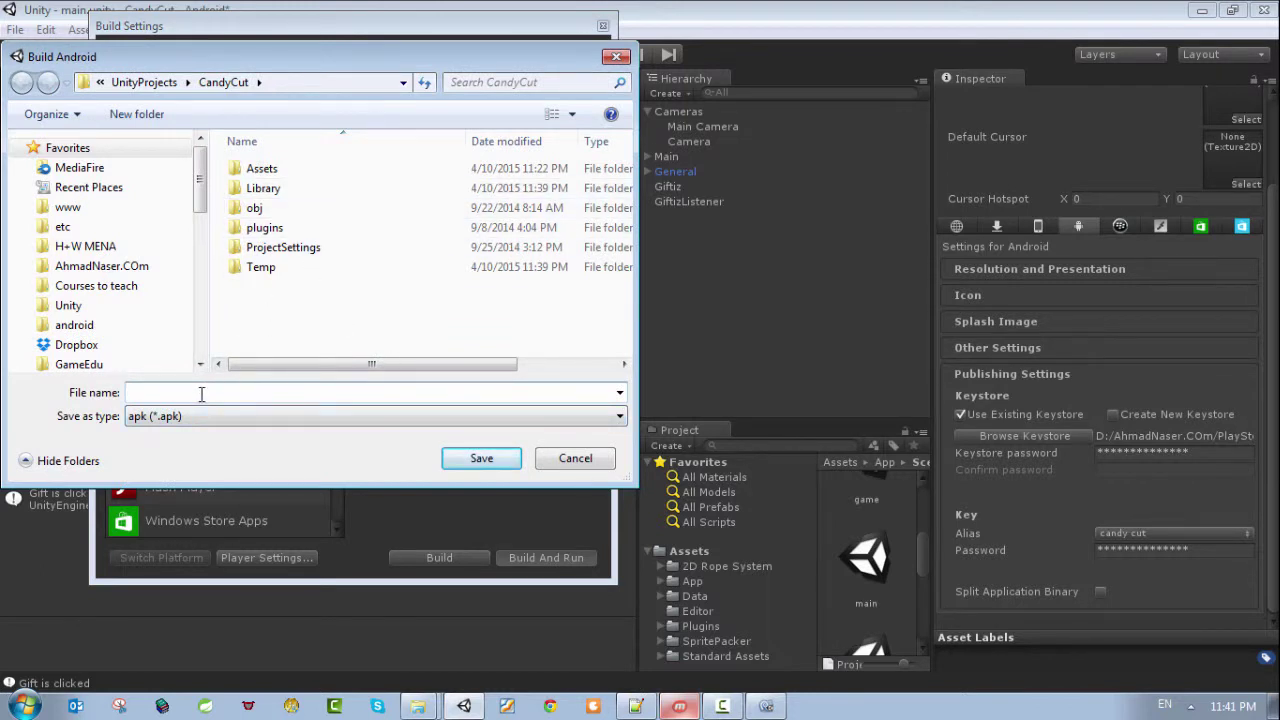
{"action": "type", "text": "Cut"}
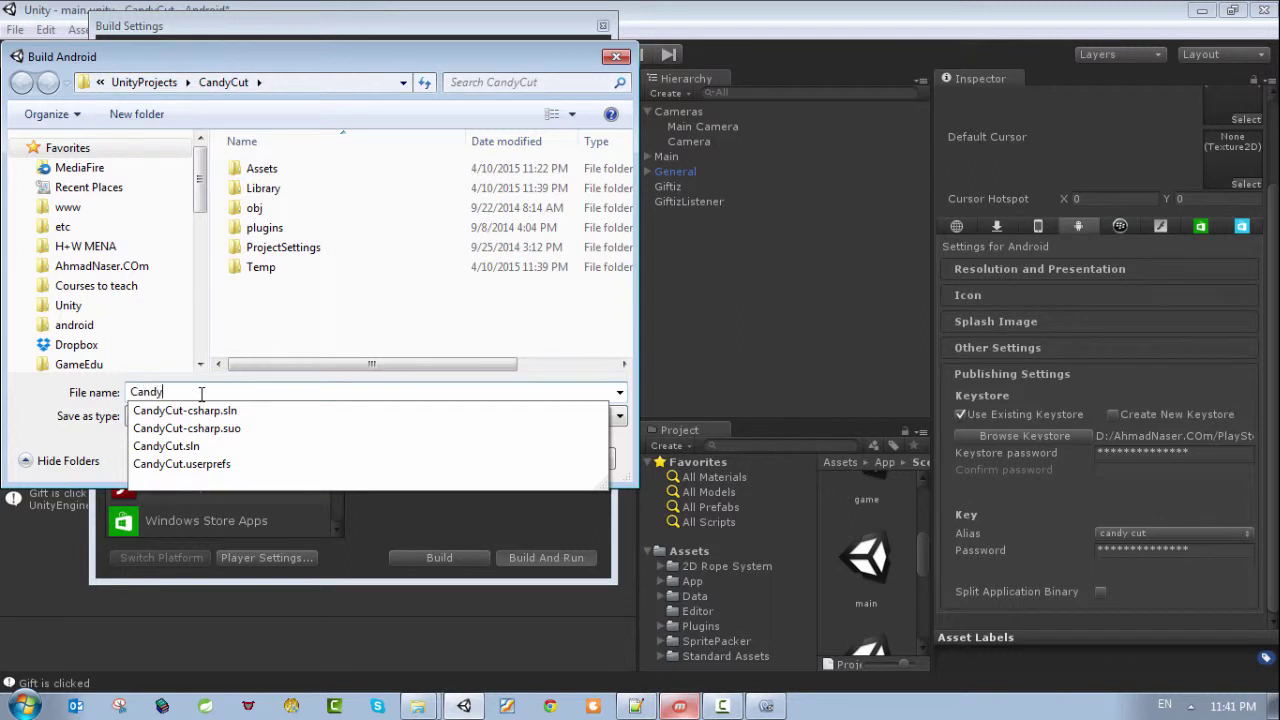
{"action": "type", "text": "V111"}
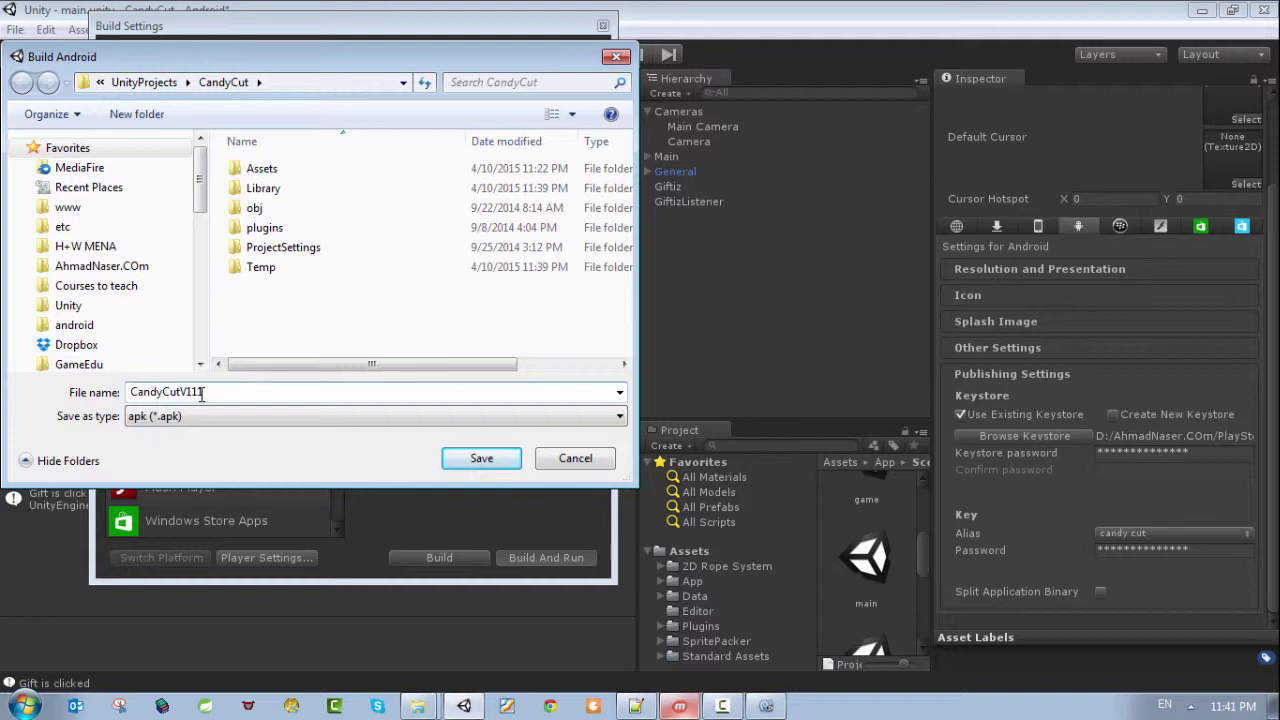
{"action": "left_click", "coordinate": [496, 458]}
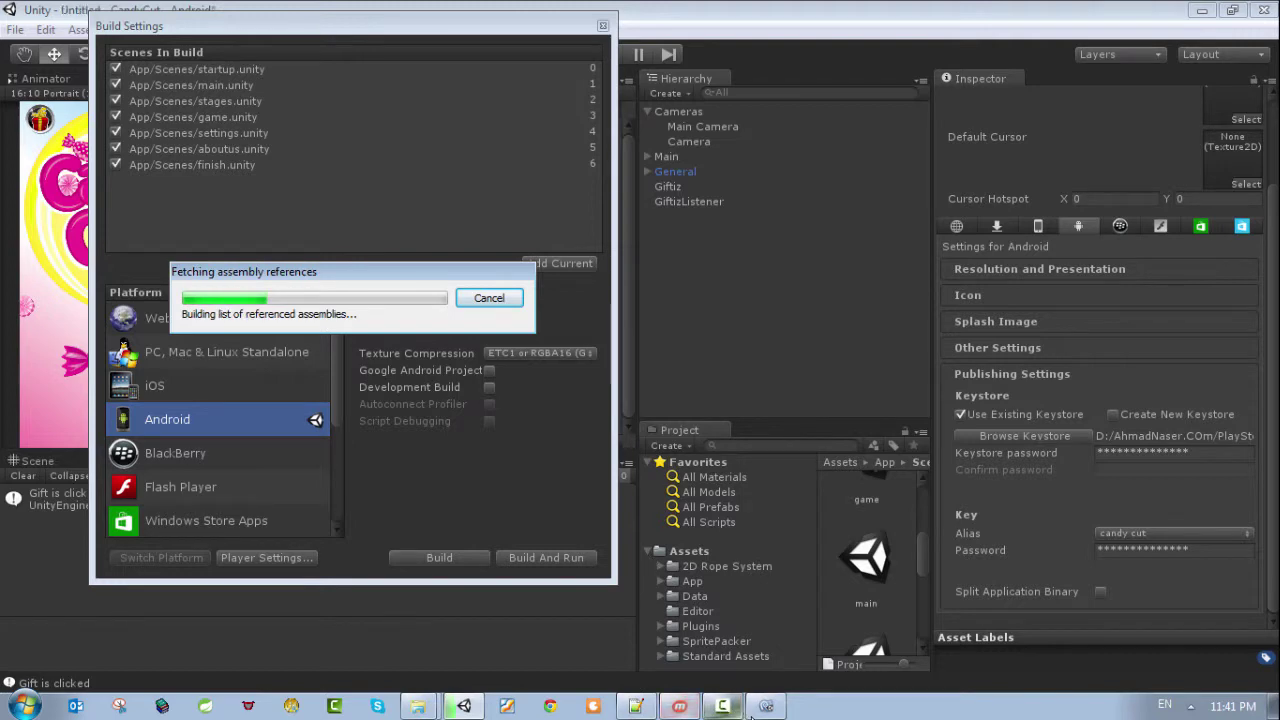
Step: Bring up the phone mirror window and move it right while the build finishes
{"action": "left_click", "coordinate": [463, 706]}
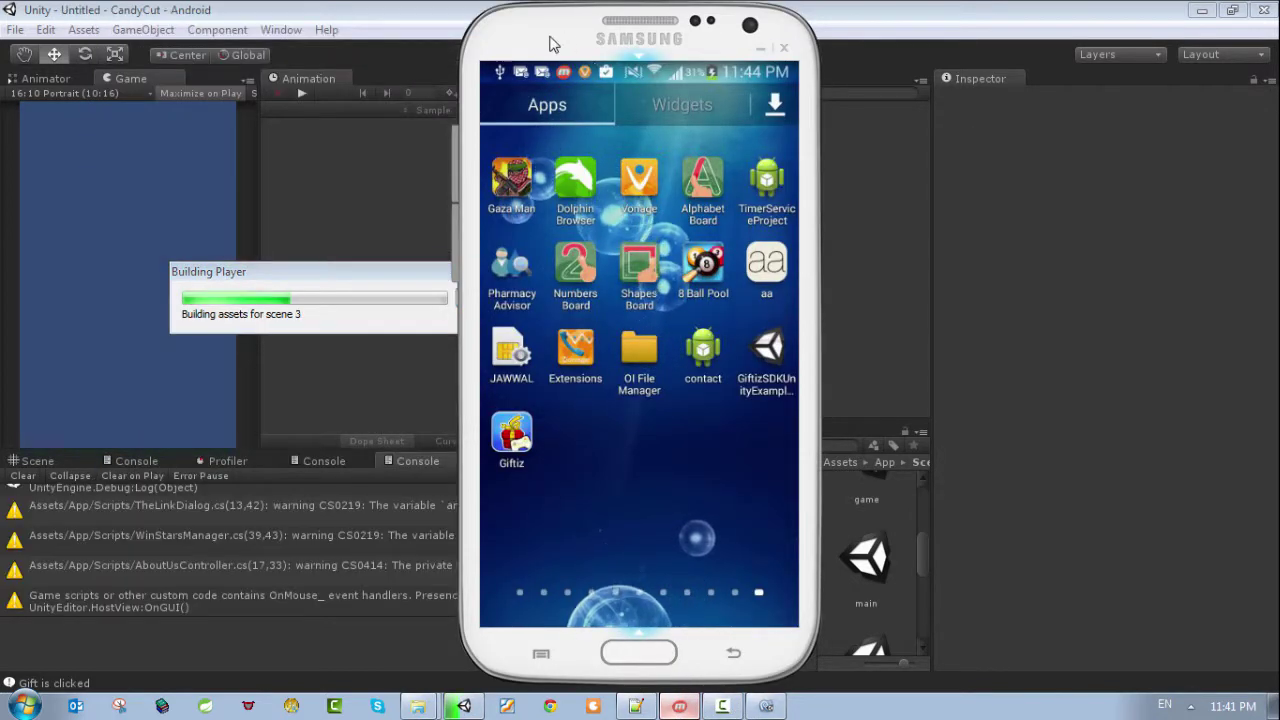
{"action": "left_click_drag", "start_coordinate": [552, 44], "coordinate": [897, 48]}
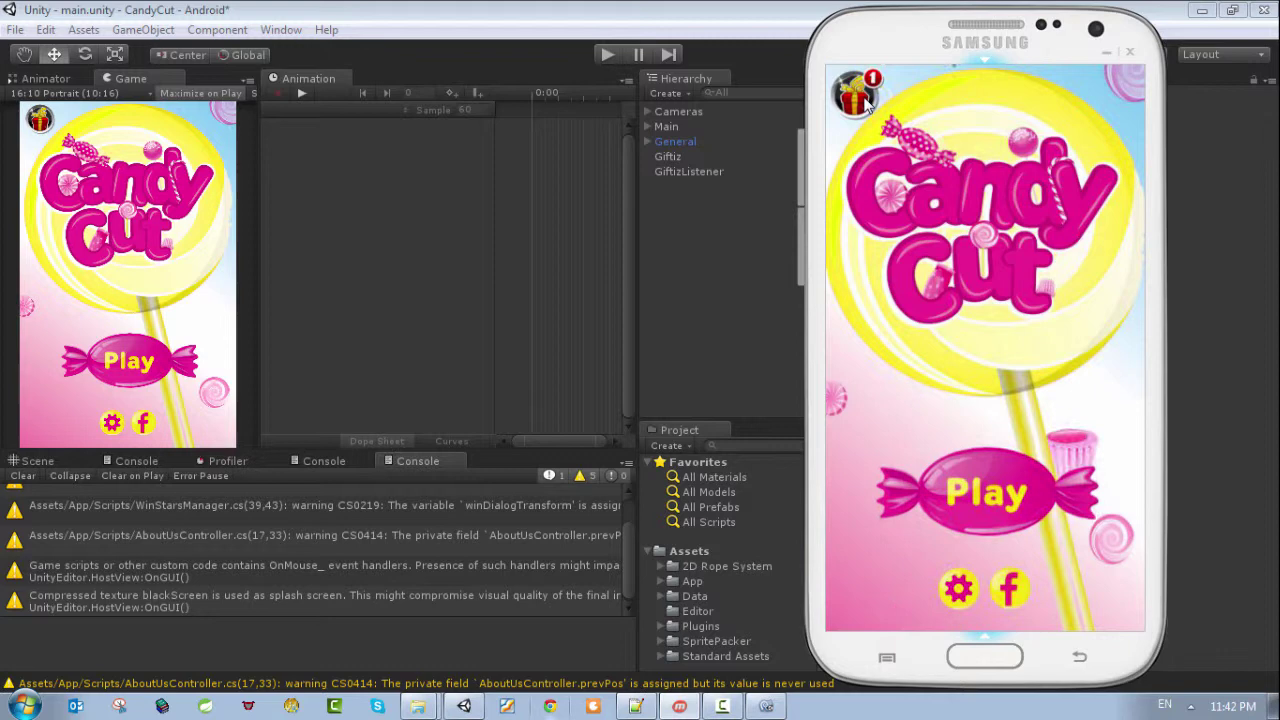
Step: Open and close the Giftiz gift panel, then start Play from Candy Cut's main menu
{"action": "left_click", "coordinate": [858, 105]}
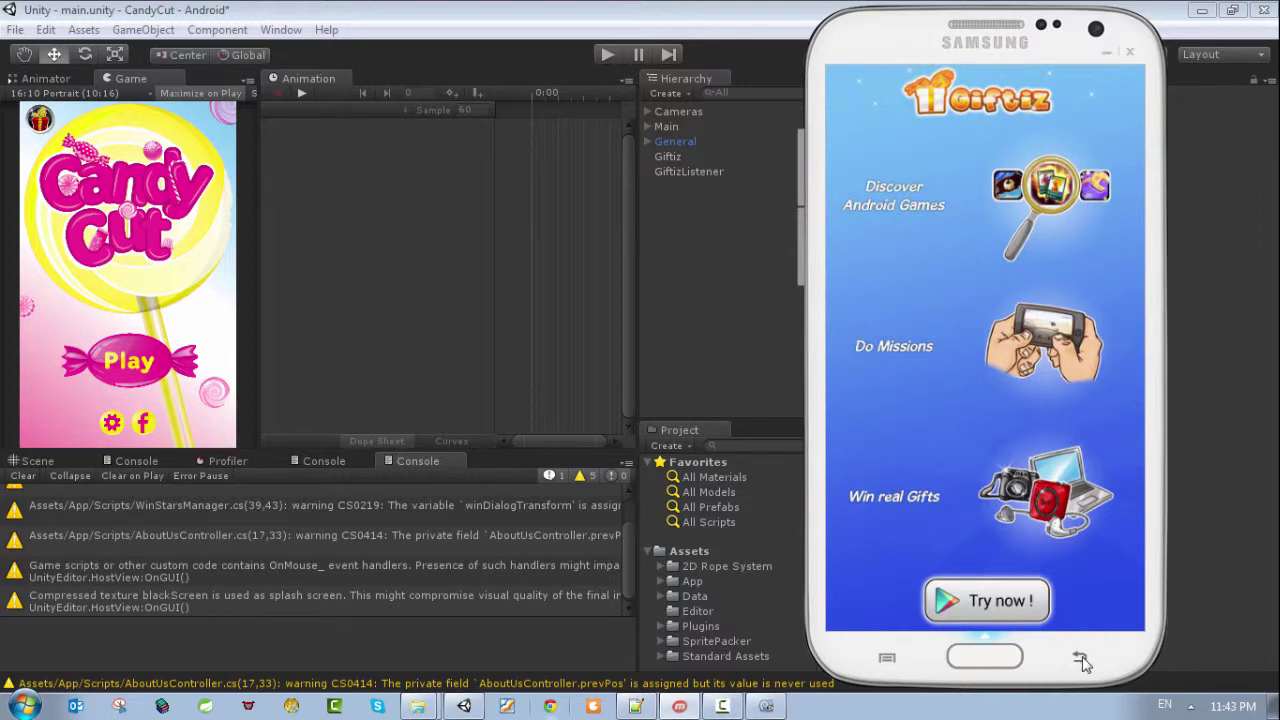
{"action": "left_click", "coordinate": [1032, 498]}
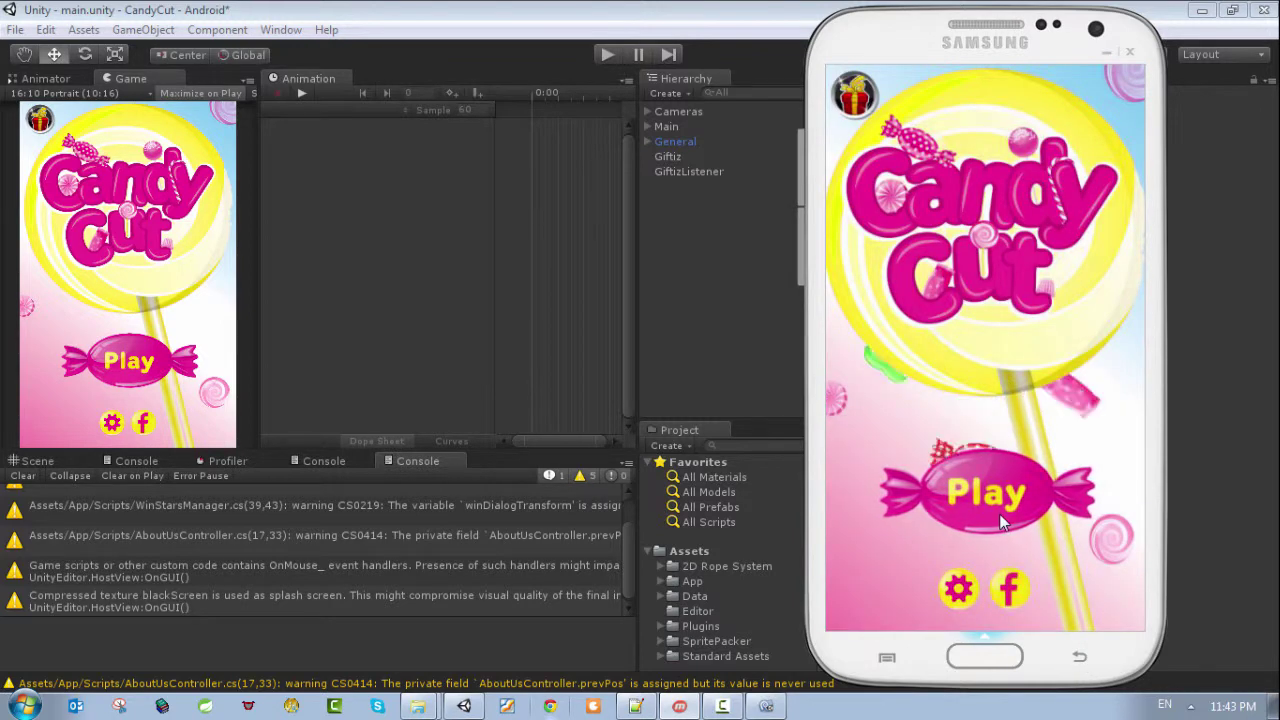
{"action": "left_click", "coordinate": [1003, 518]}
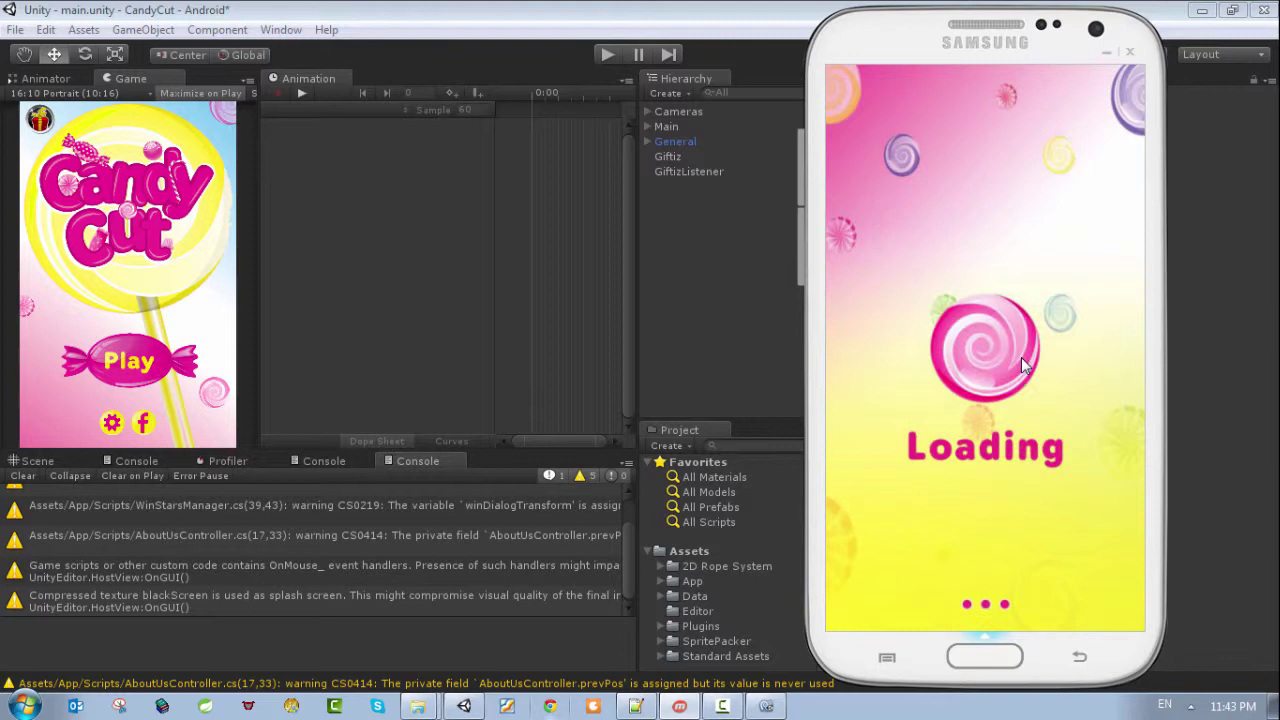
Step: Leave the Stage 1 grid and cut the wrong link to win the tutorial
{"action": "left_click", "coordinate": [910, 242]}
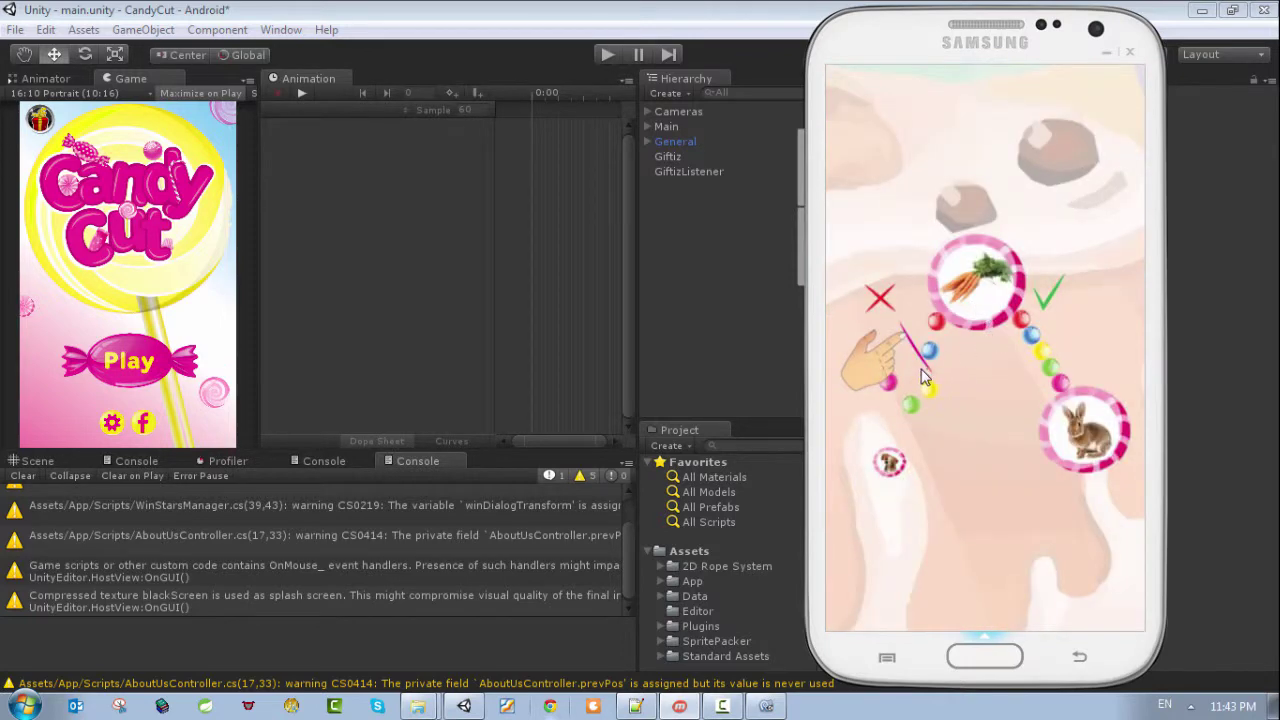
{"action": "left_click_drag", "start_coordinate": [924, 376], "coordinate": [990, 329]}
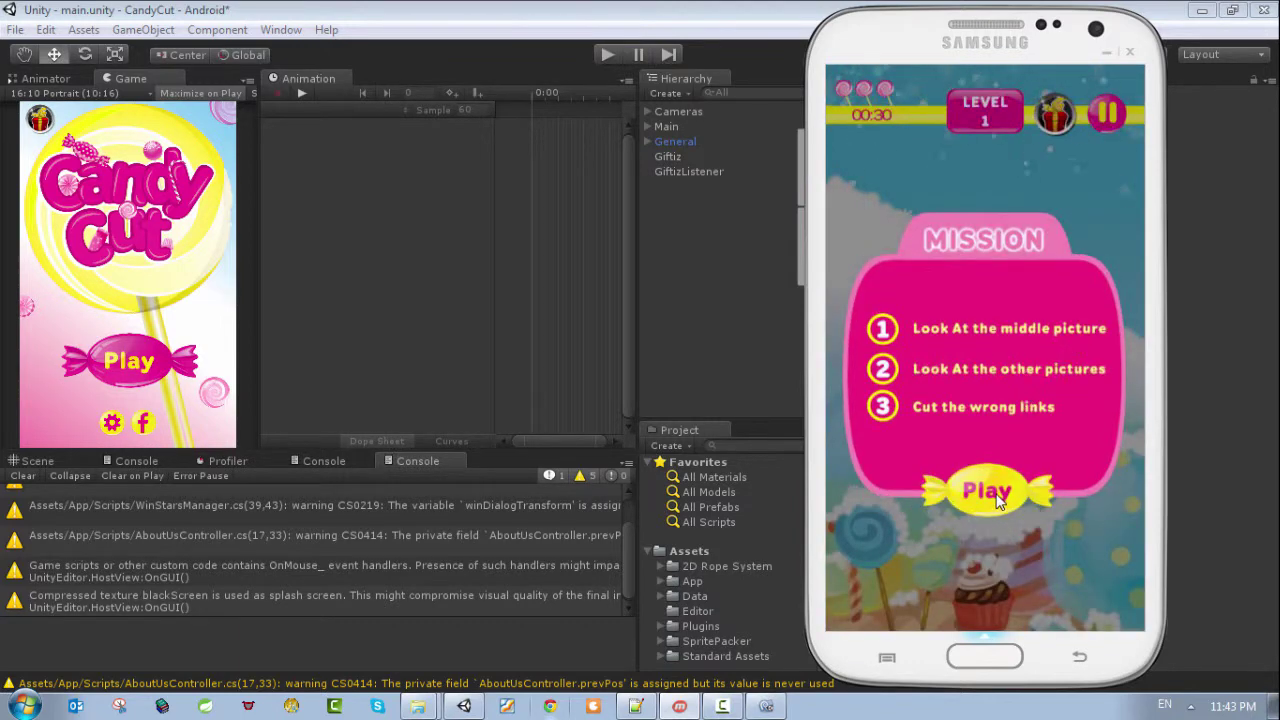
Step: Win Level 1 by cutting the carrot-to-cat and carrot-to-dog links
{"action": "left_click", "coordinate": [998, 498]}
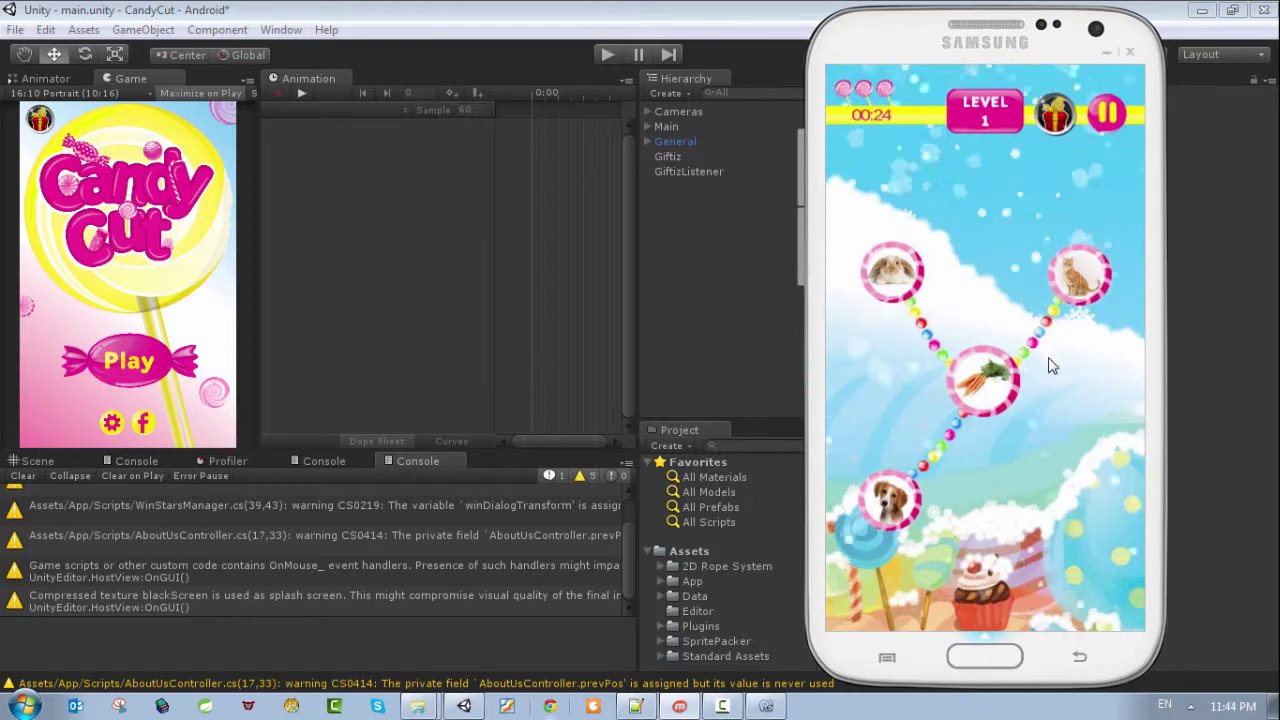
{"action": "left_click_drag", "start_coordinate": [1038, 303], "coordinate": [1030, 345]}
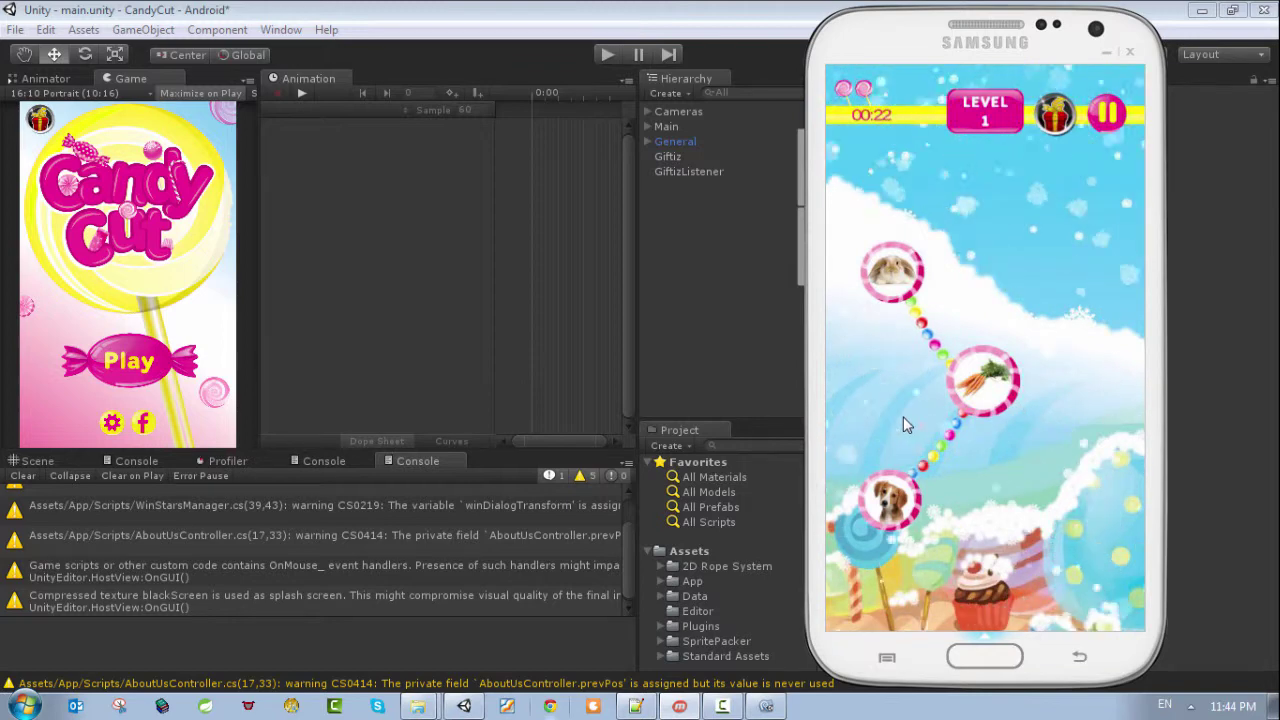
{"action": "left_click_drag", "start_coordinate": [955, 457], "coordinate": [889, 369]}
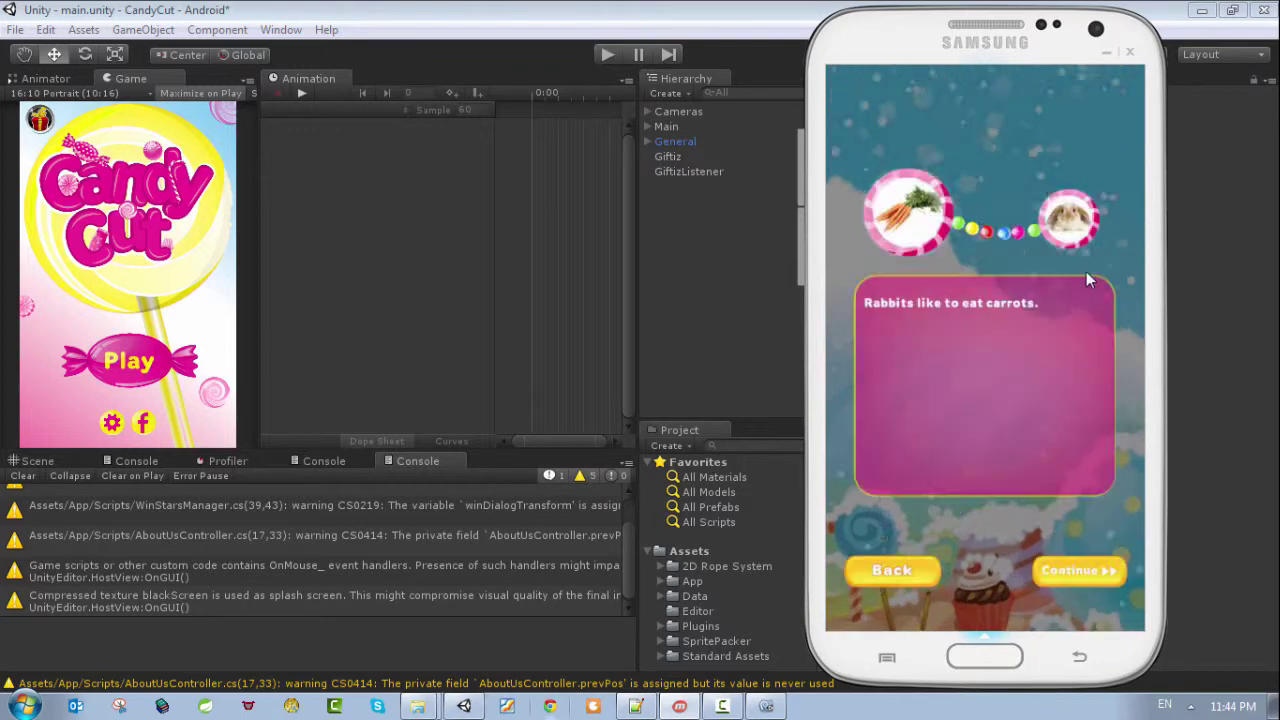
Step: Win Level 2 by cutting the fire truck's and tree's wrong links
{"action": "left_click", "coordinate": [1107, 565]}
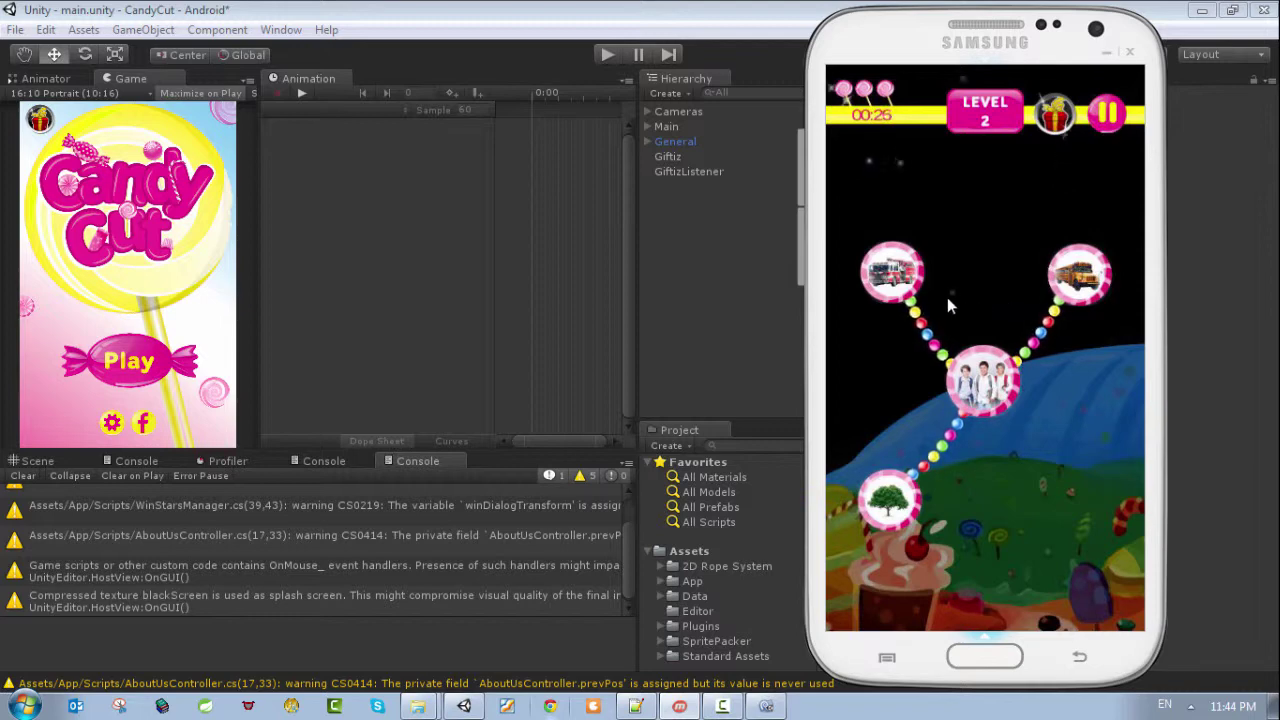
{"action": "left_click_drag", "start_coordinate": [947, 300], "coordinate": [905, 322]}
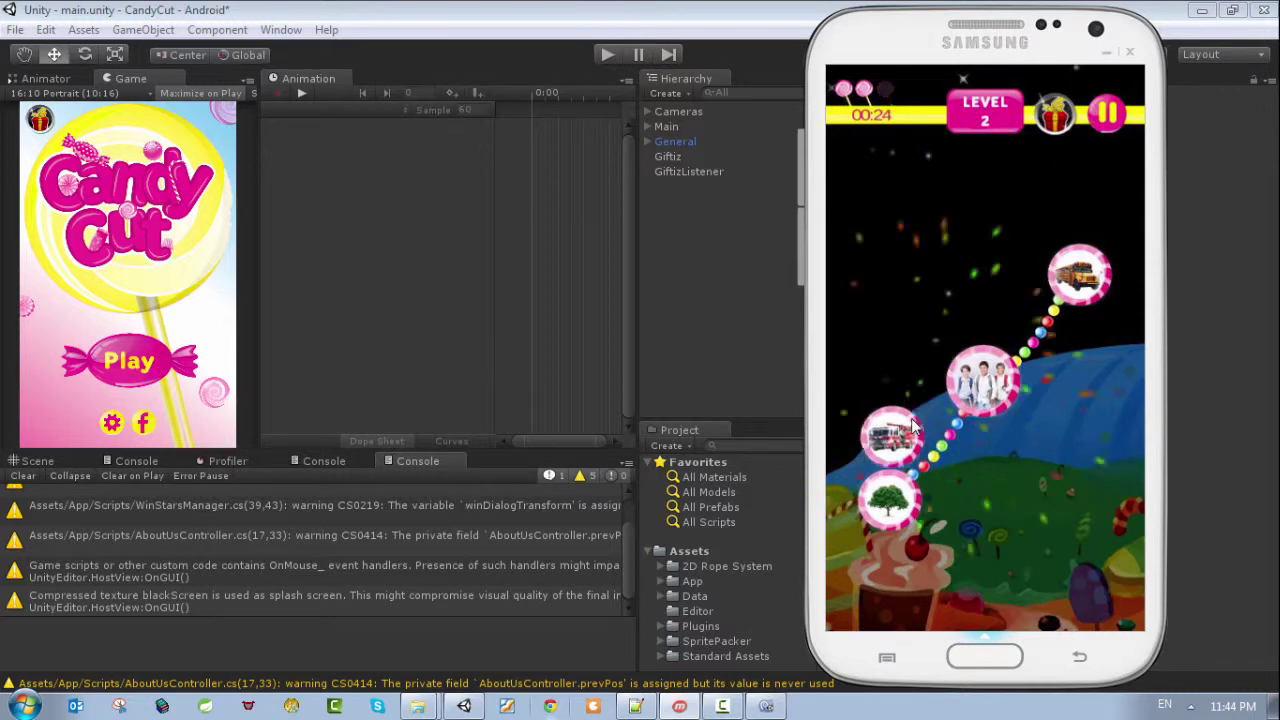
{"action": "left_click_drag", "start_coordinate": [985, 415], "coordinate": [1085, 286]}
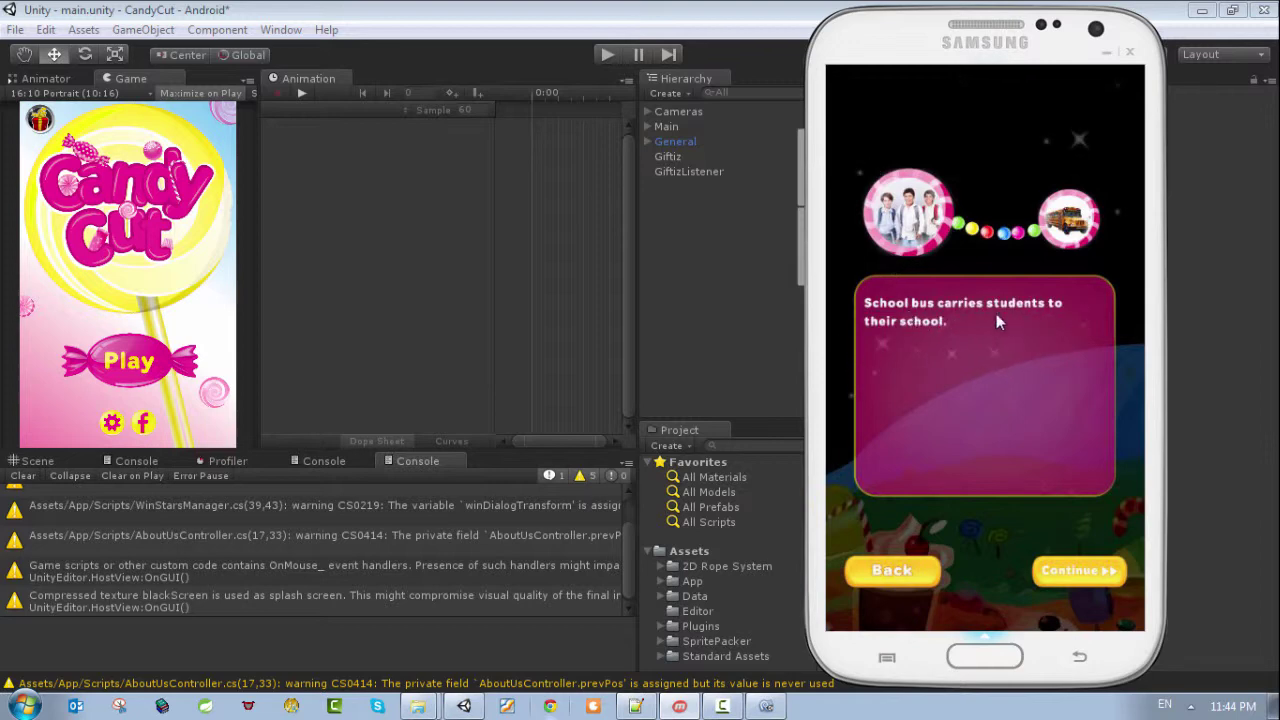
Step: Win Level 3 by cutting the fire and car pictures' links to Einstein
{"action": "left_click", "coordinate": [1070, 570]}
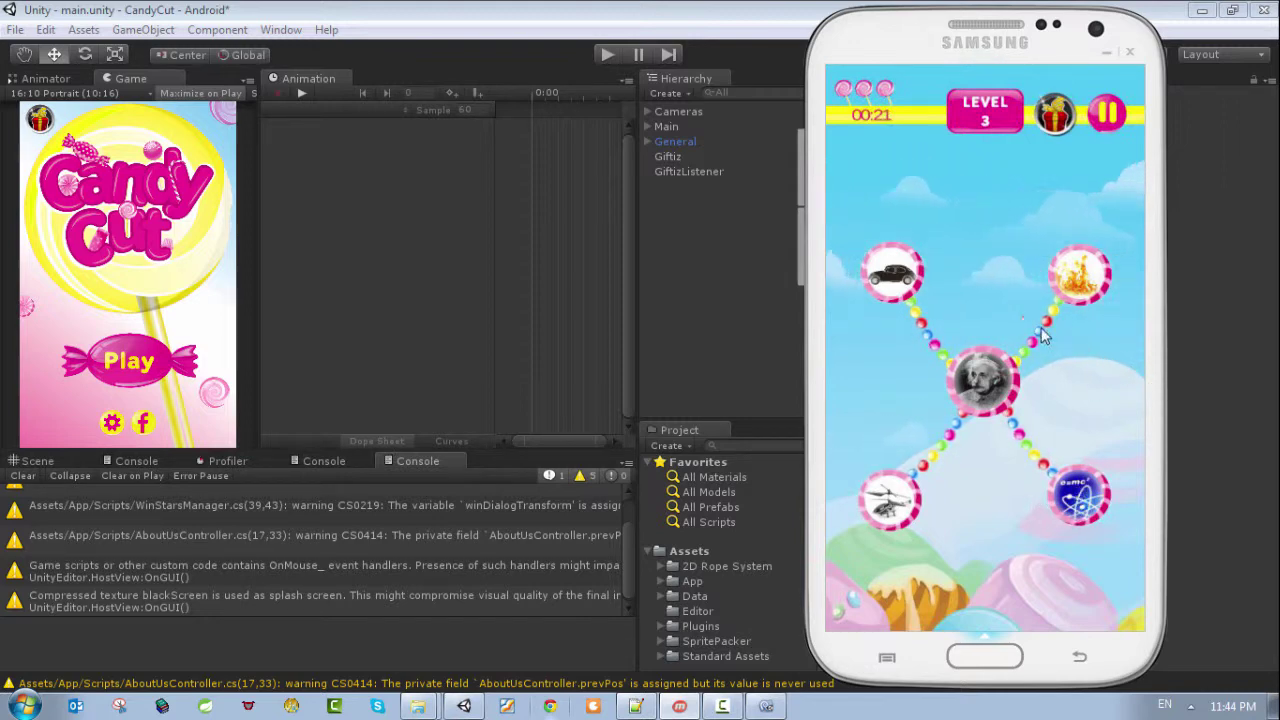
{"action": "left_click_drag", "start_coordinate": [1040, 330], "coordinate": [890, 392]}
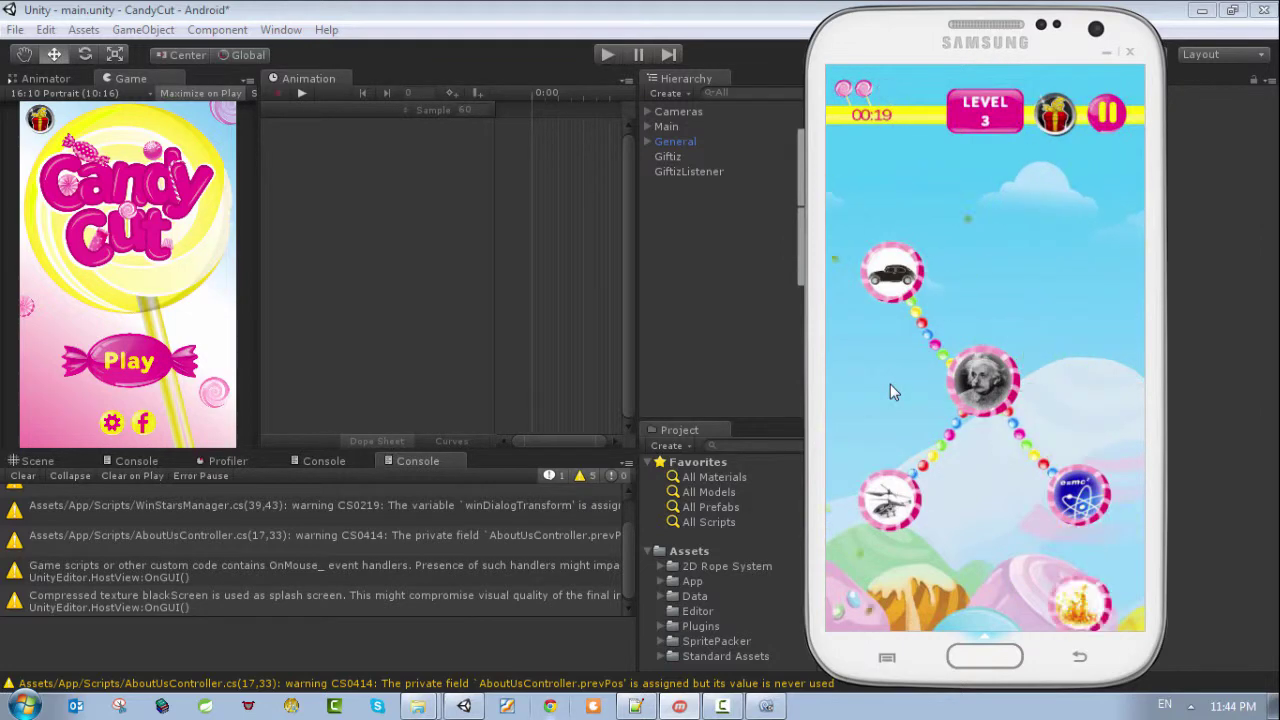
{"action": "left_click_drag", "start_coordinate": [973, 318], "coordinate": [975, 385]}
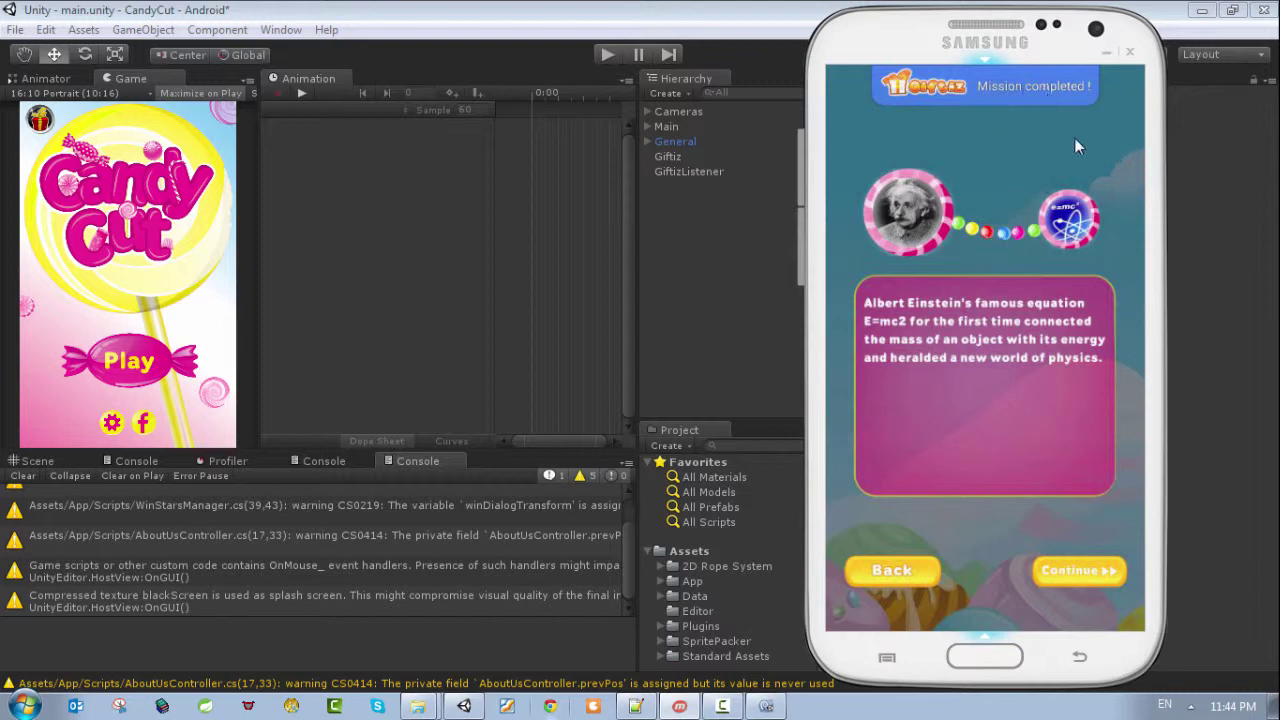
Step: Continue to Level 4 and view then close the Giftiz promo panel
{"action": "left_click", "coordinate": [1101, 569]}
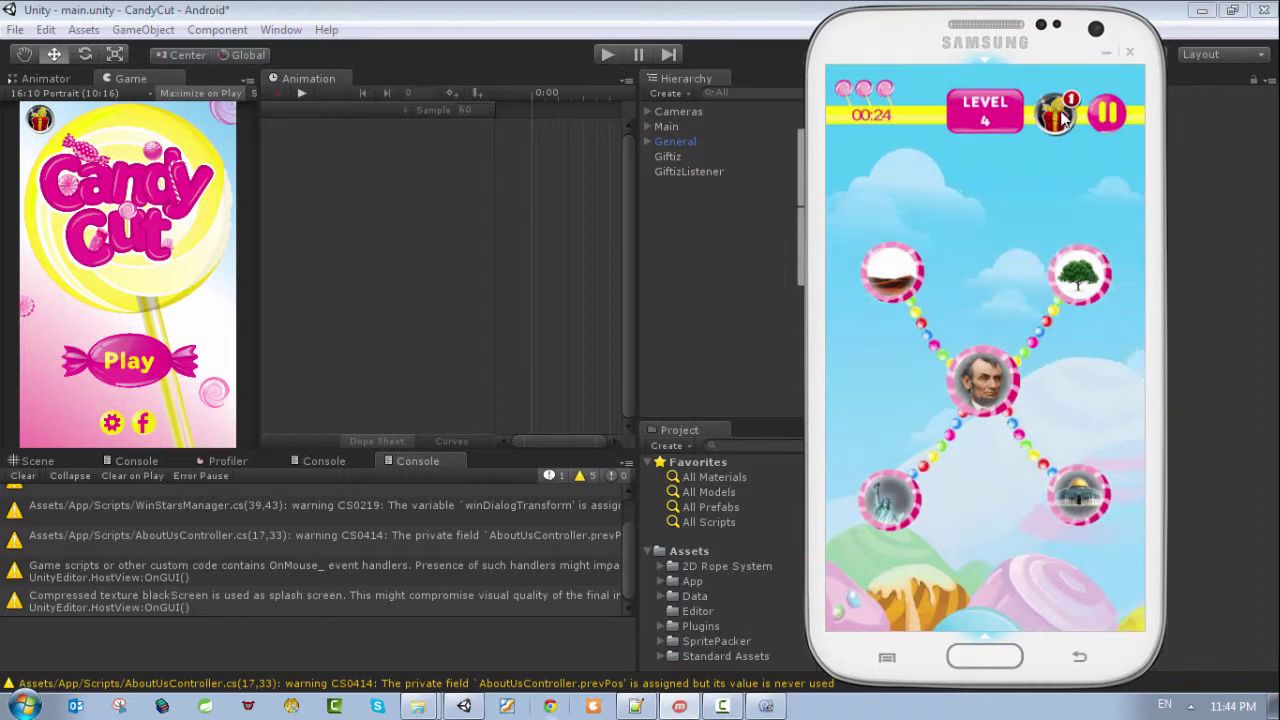
{"action": "left_click", "coordinate": [1060, 116]}
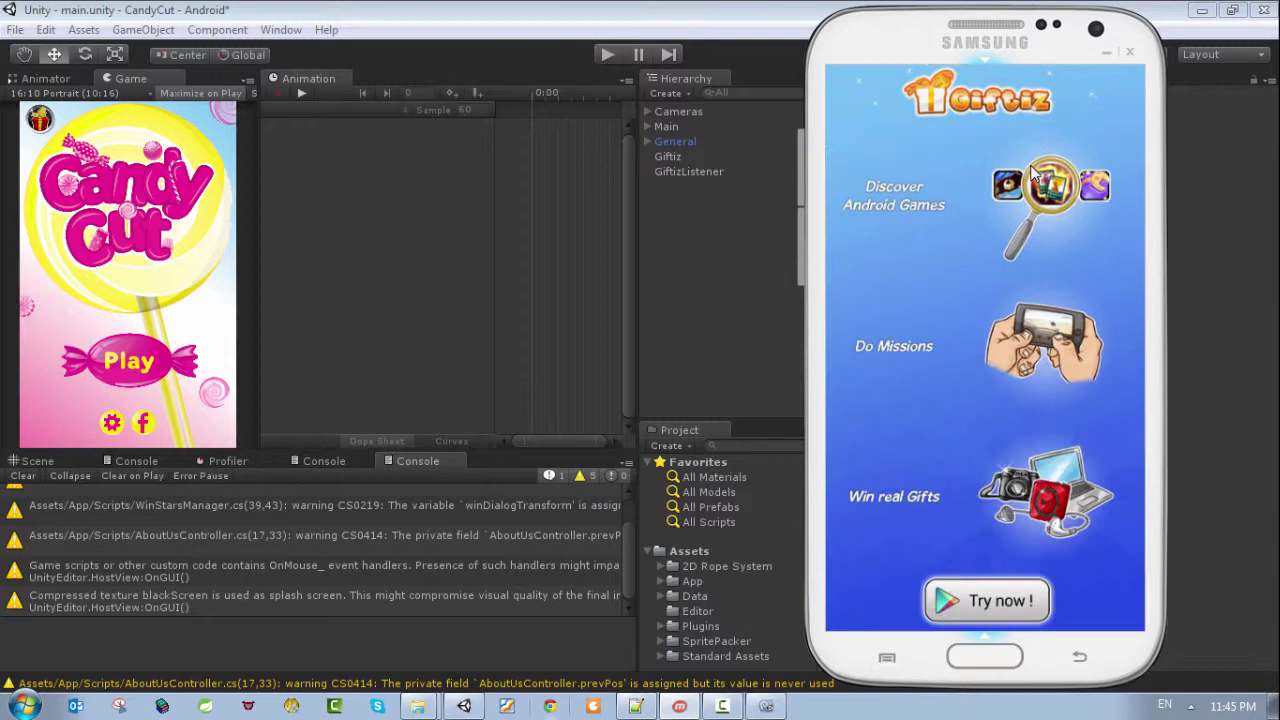
{"action": "left_click", "coordinate": [1080, 656]}
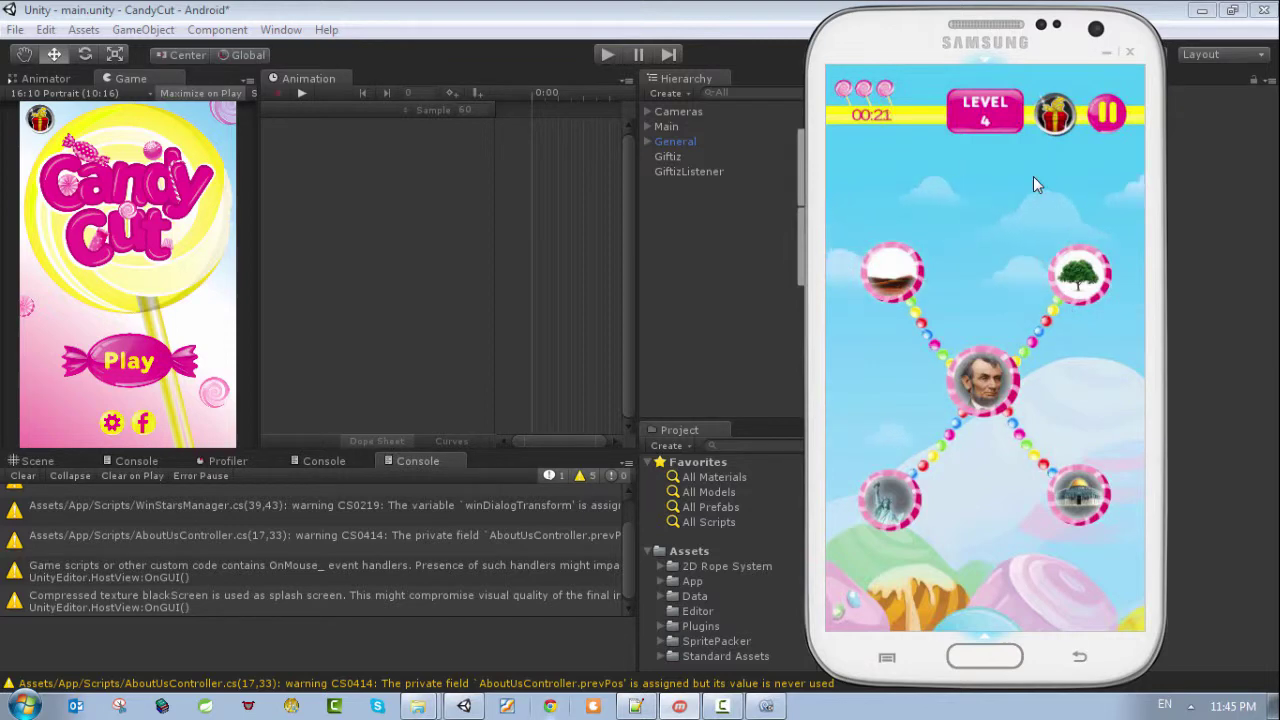
Step: Pause the game, turn music and sound off, and close the phone mirror
{"action": "left_click", "coordinate": [1108, 114]}
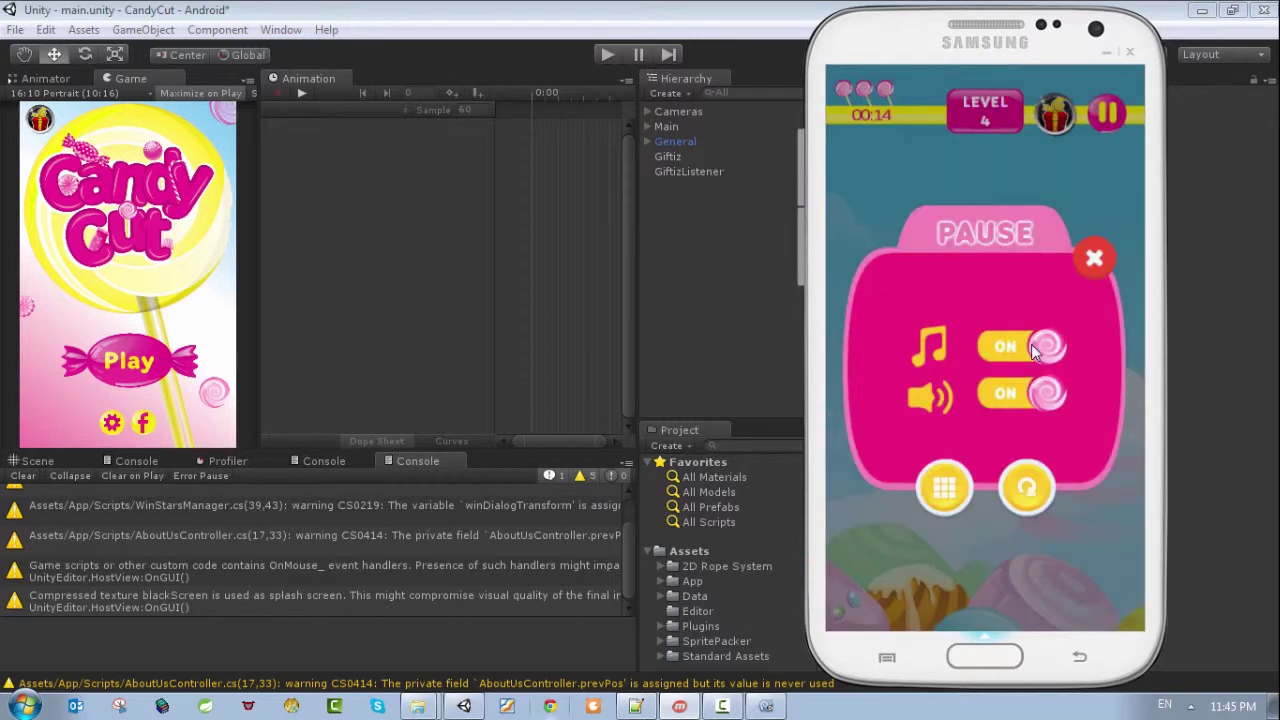
{"action": "left_click", "coordinate": [1033, 348]}
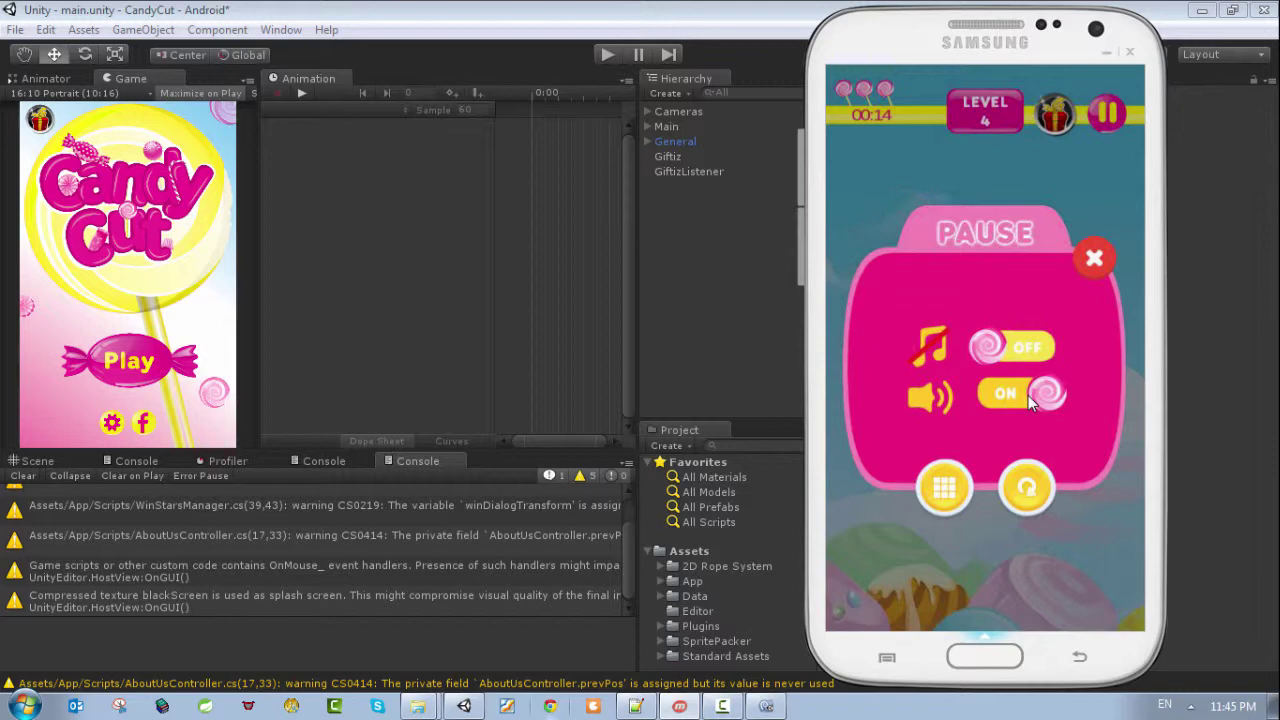
{"action": "left_click", "coordinate": [1028, 395]}
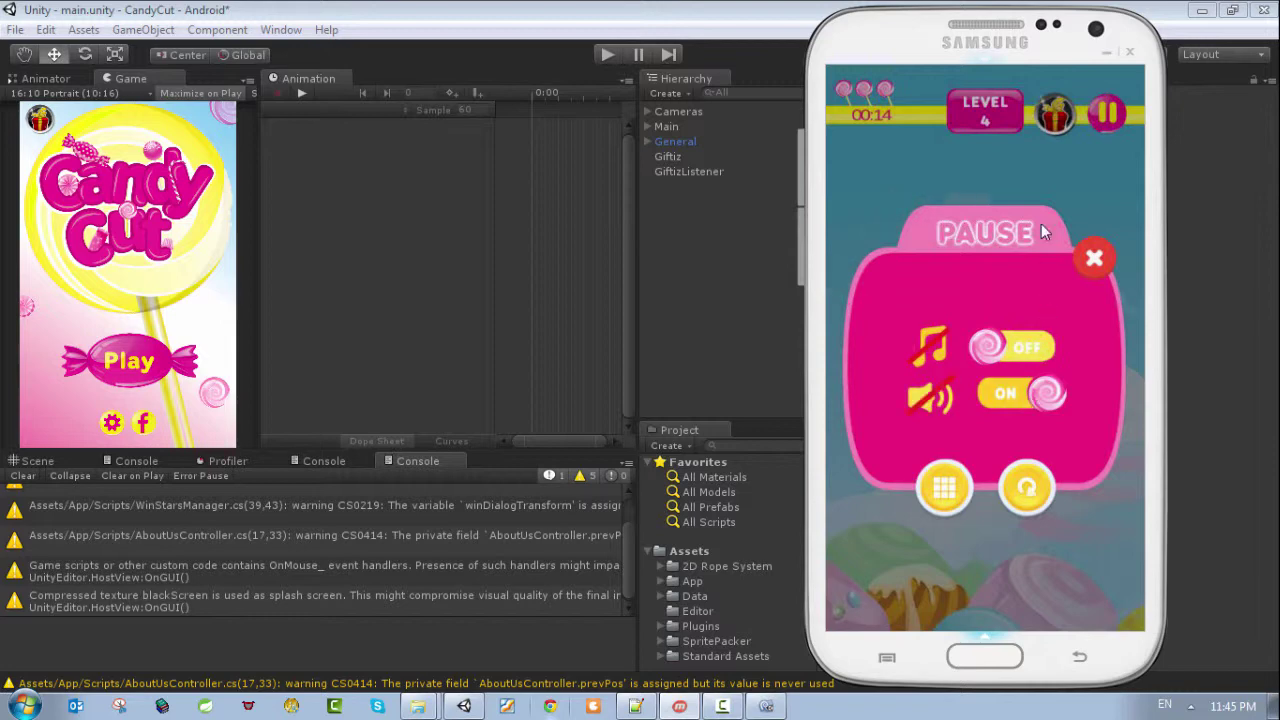
{"action": "left_click", "coordinate": [1101, 55]}
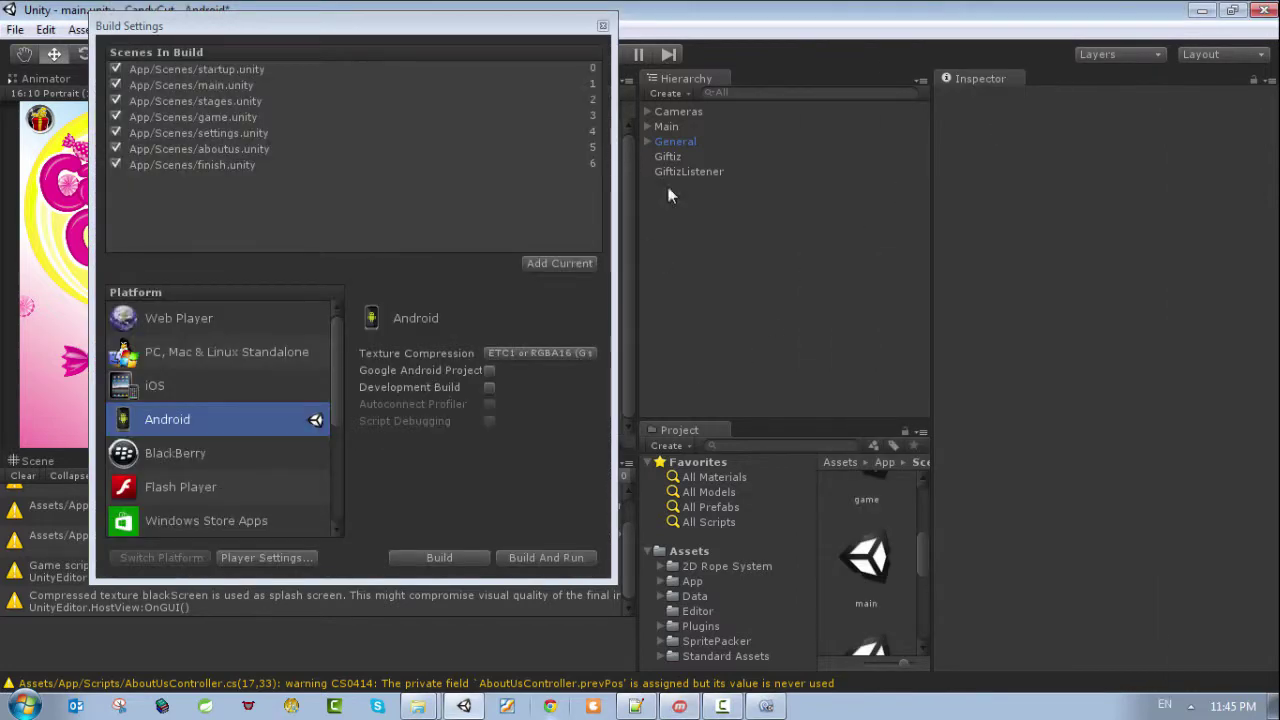
Step: Close Build Settings and open the CandyCut folder in the UnityProjects Explorer window
{"action": "left_click", "coordinate": [602, 25]}
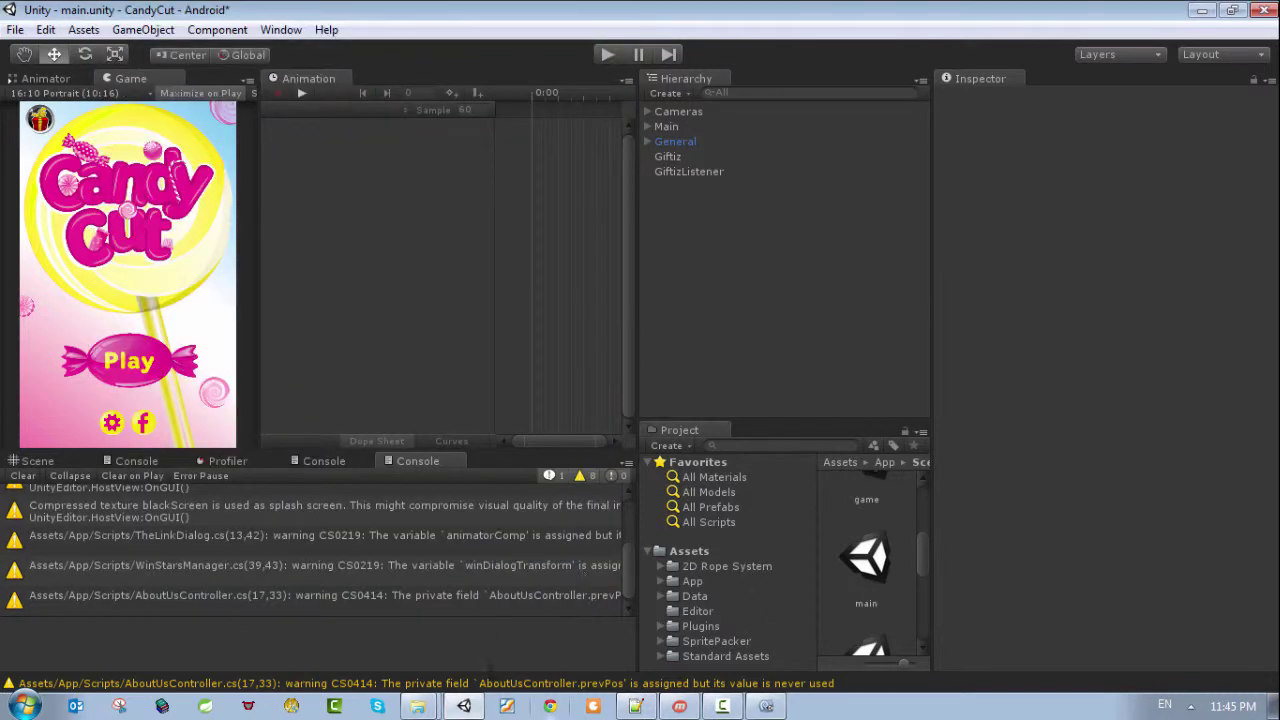
{"action": "left_click", "coordinate": [418, 706]}
{"action": "left_click", "coordinate": [418, 642]}
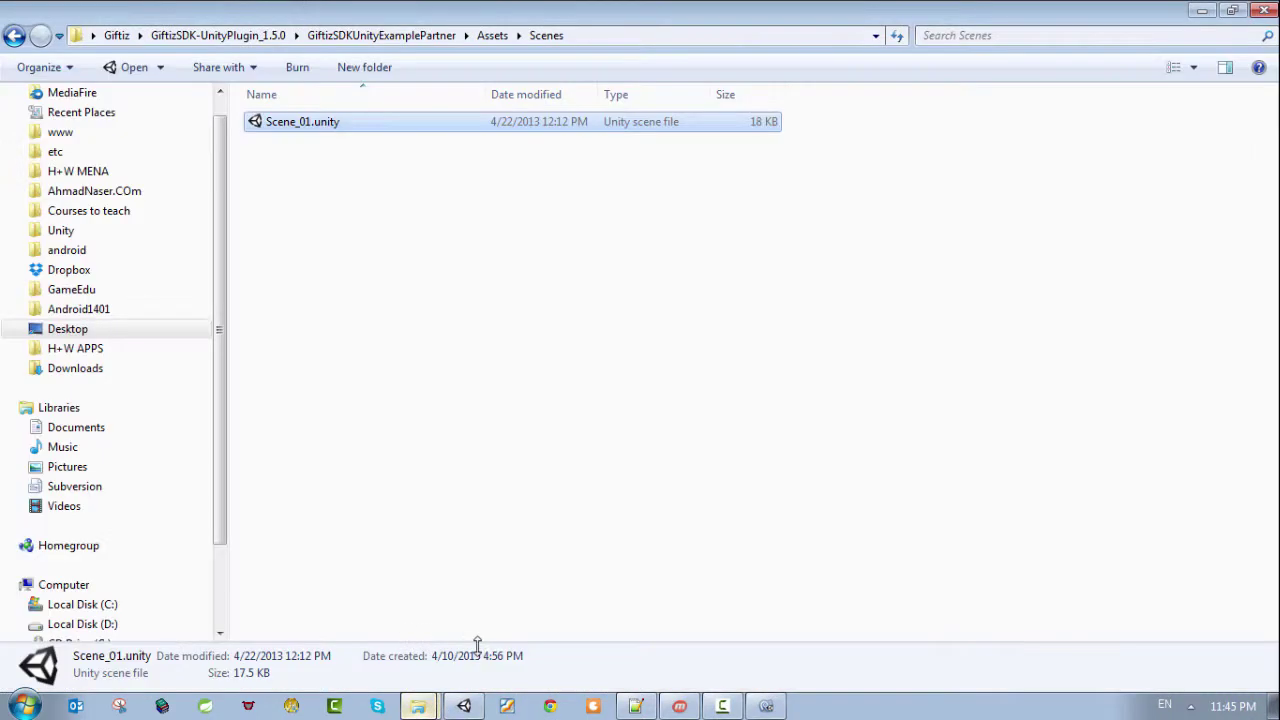
{"action": "left_click", "coordinate": [418, 706]}
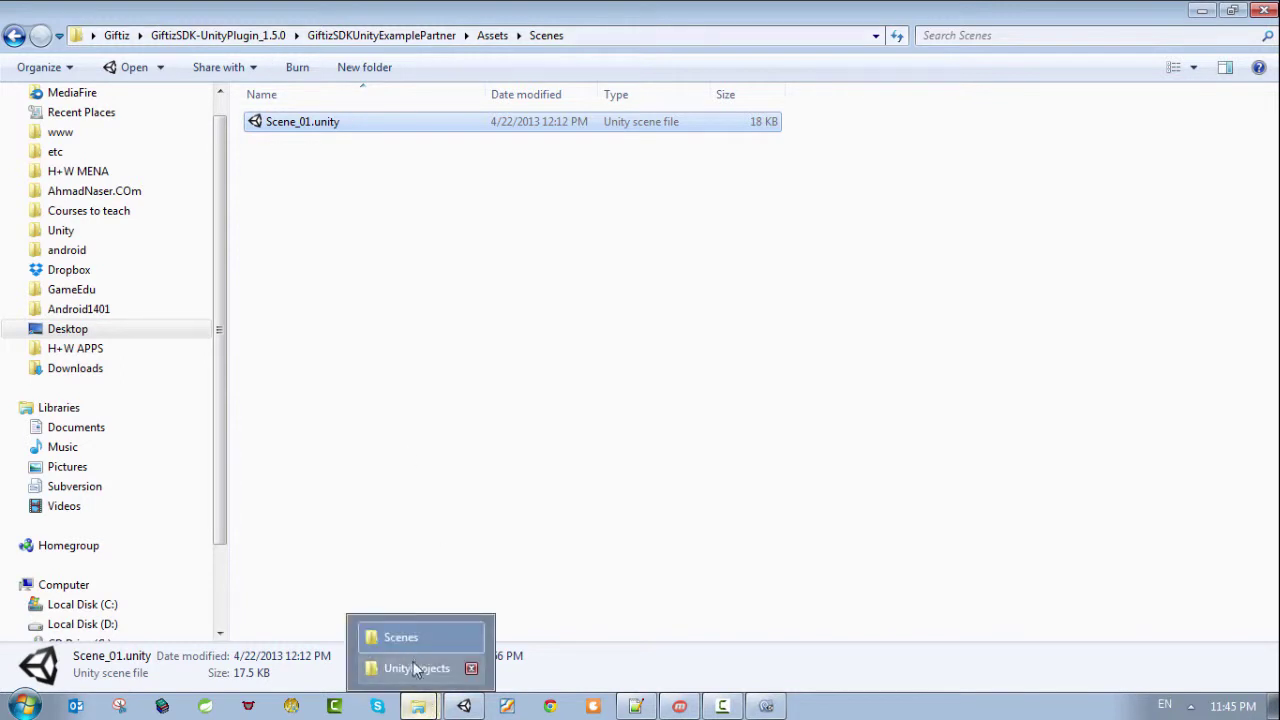
{"action": "left_click", "coordinate": [414, 668]}
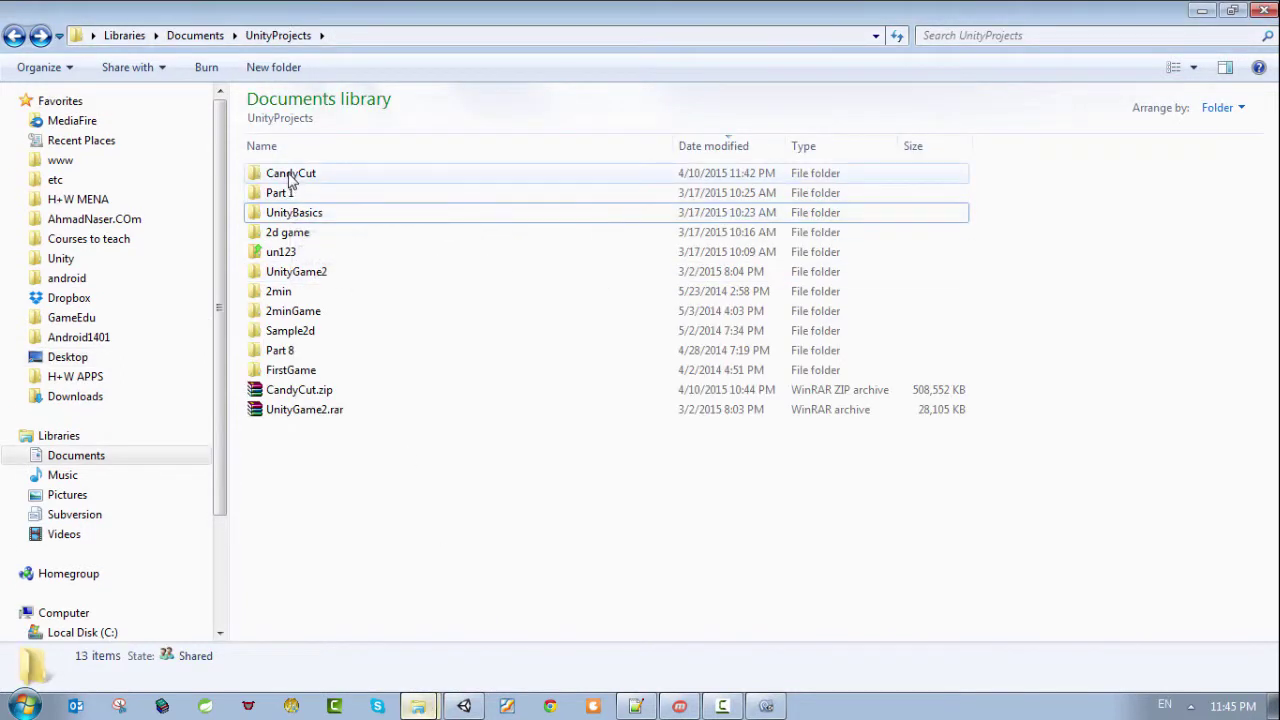
{"action": "left_click", "coordinate": [290, 176]}
{"action": "double_click", "coordinate": [290, 176]}
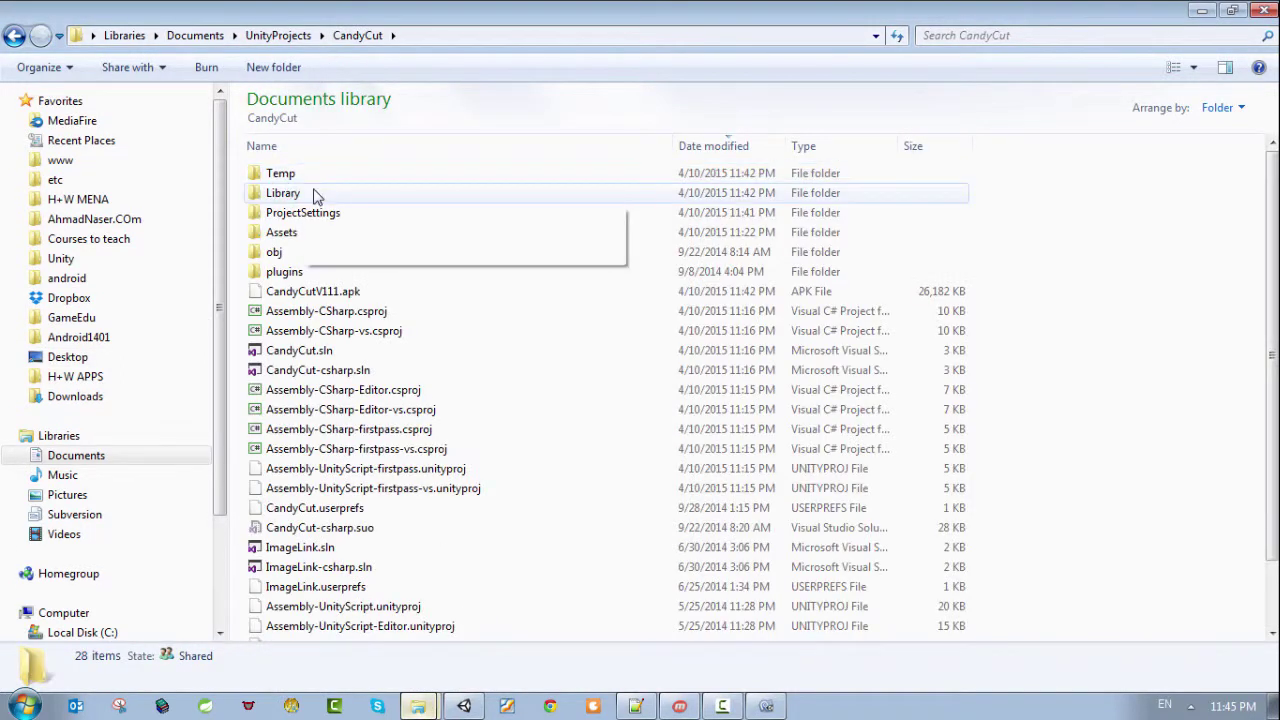
Step: Navigate to Assets > Plugins > Android and select AndroidManifest.xml
{"action": "double_click", "coordinate": [284, 232]}
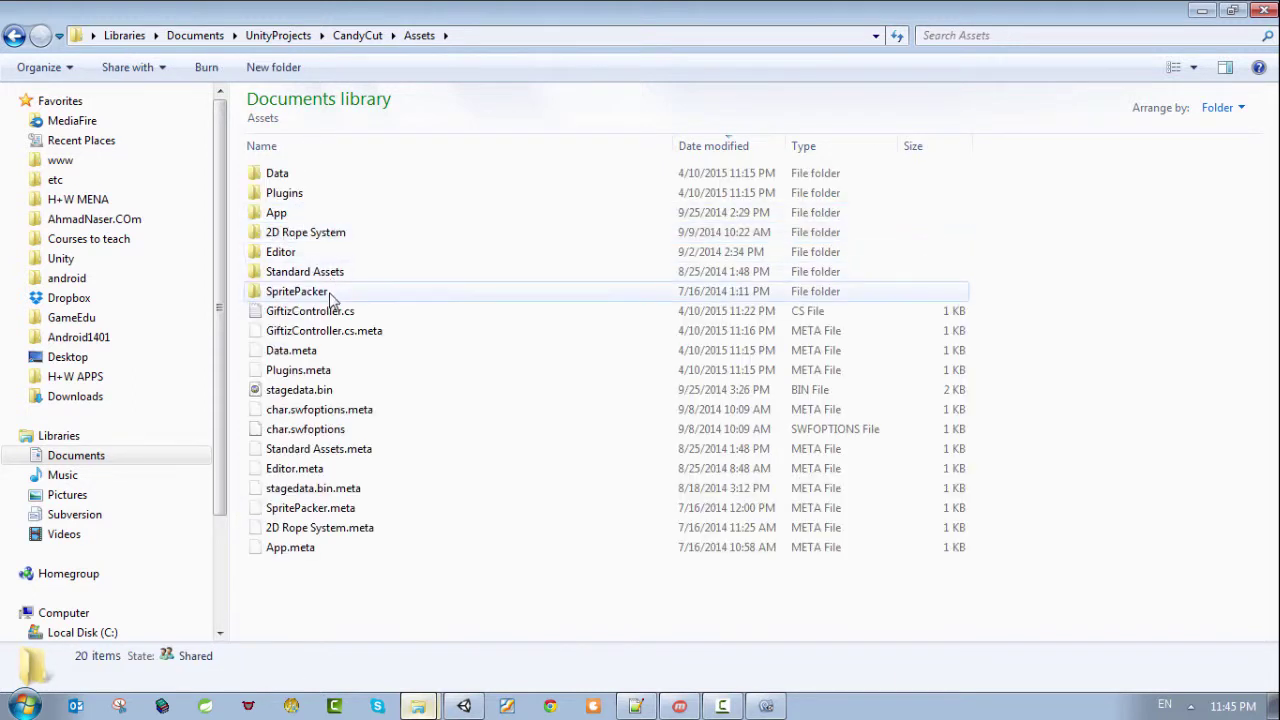
{"action": "left_click", "coordinate": [360, 37]}
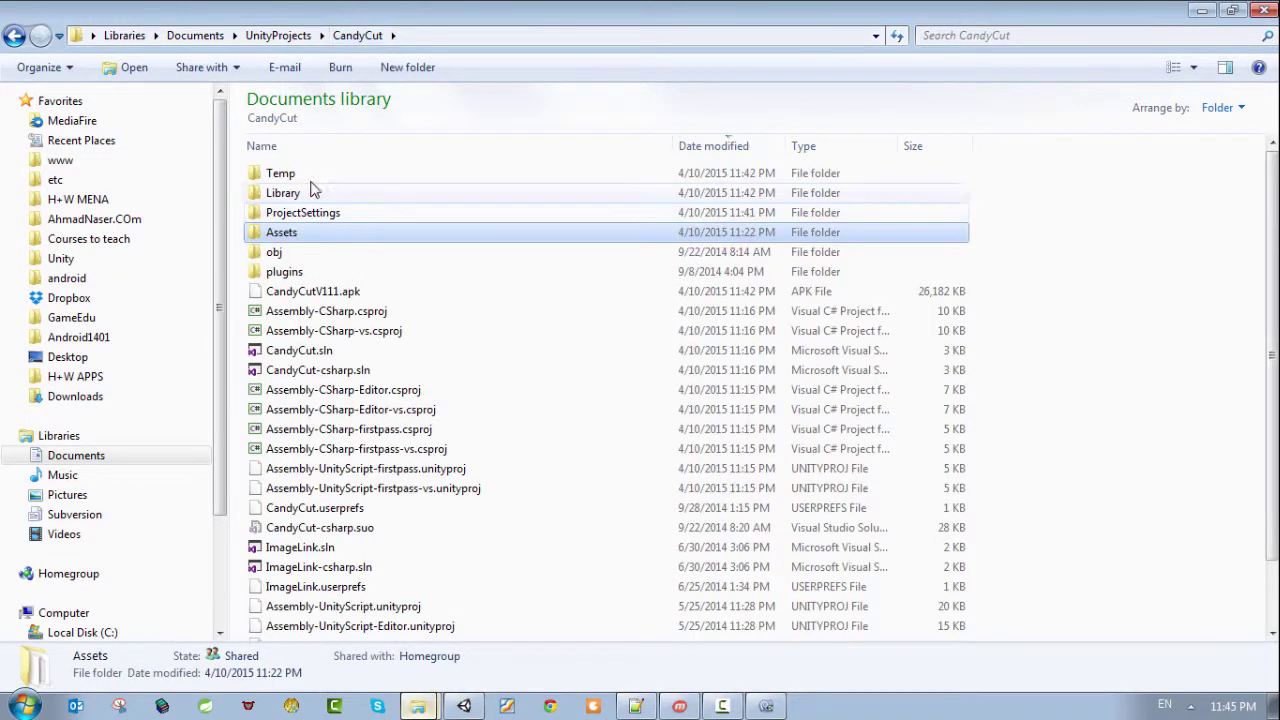
{"action": "double_click", "coordinate": [284, 272]}
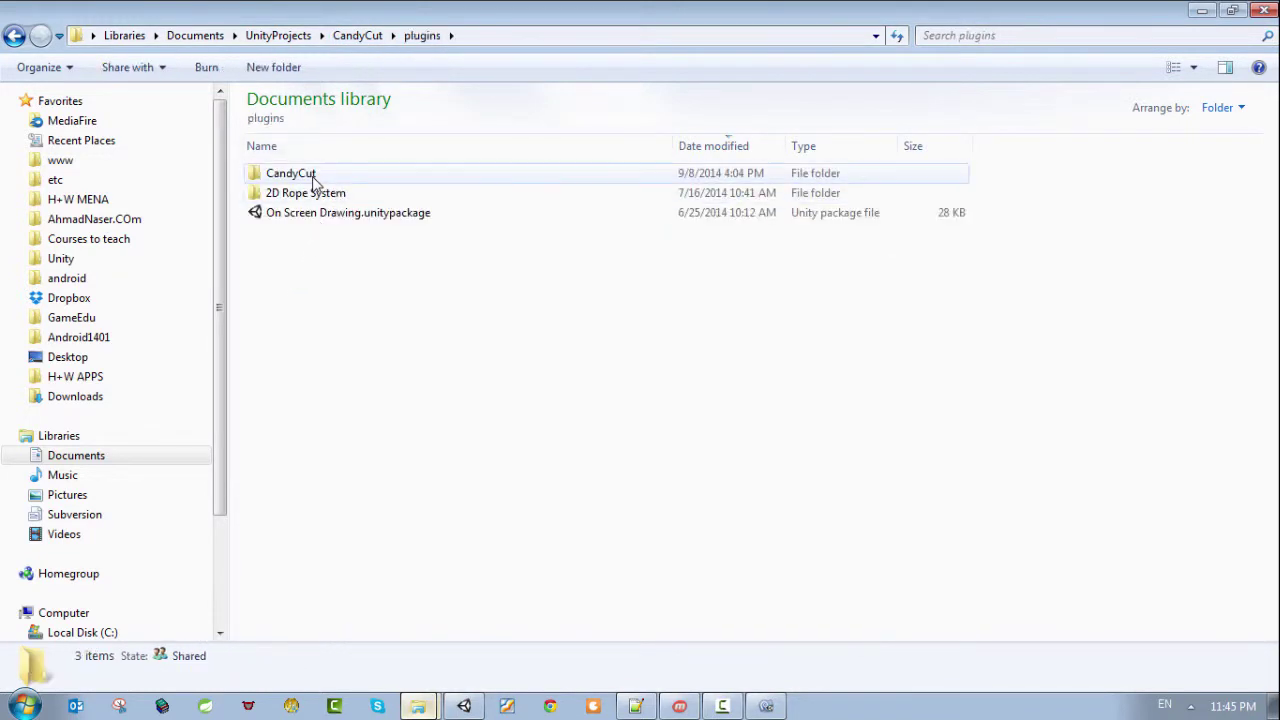
{"action": "left_click", "coordinate": [14, 35]}
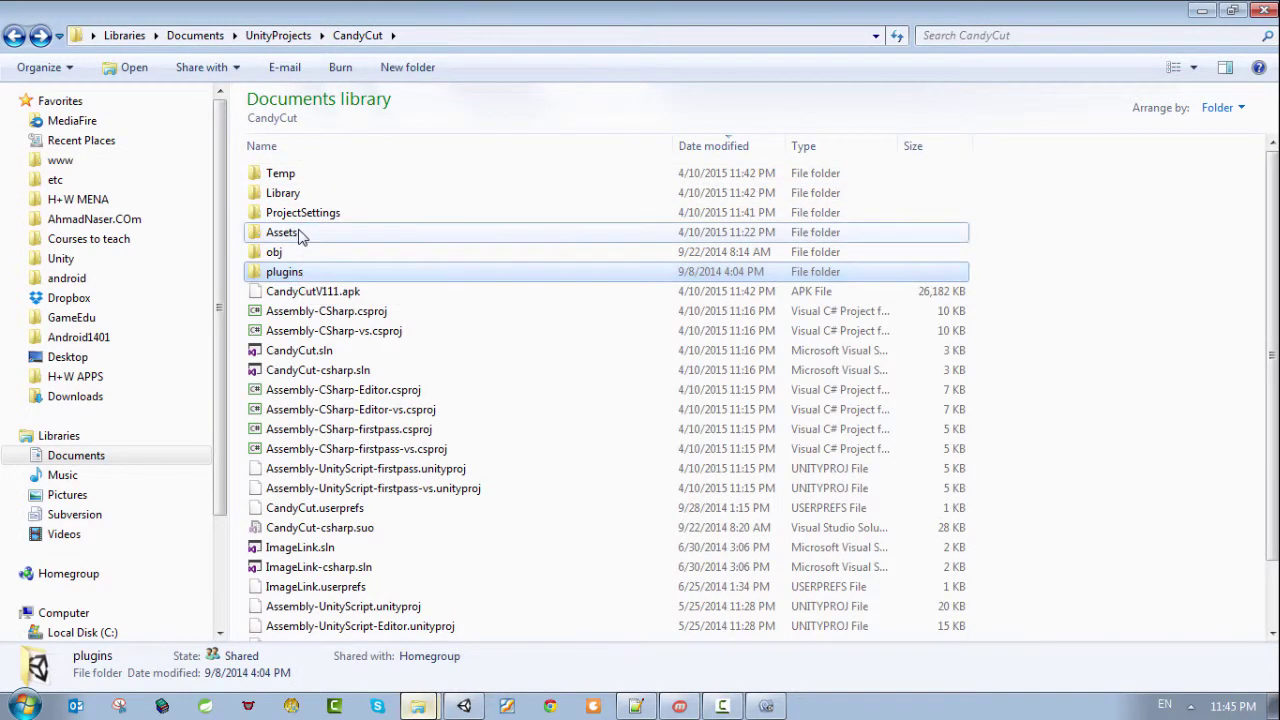
{"action": "double_click", "coordinate": [300, 234]}
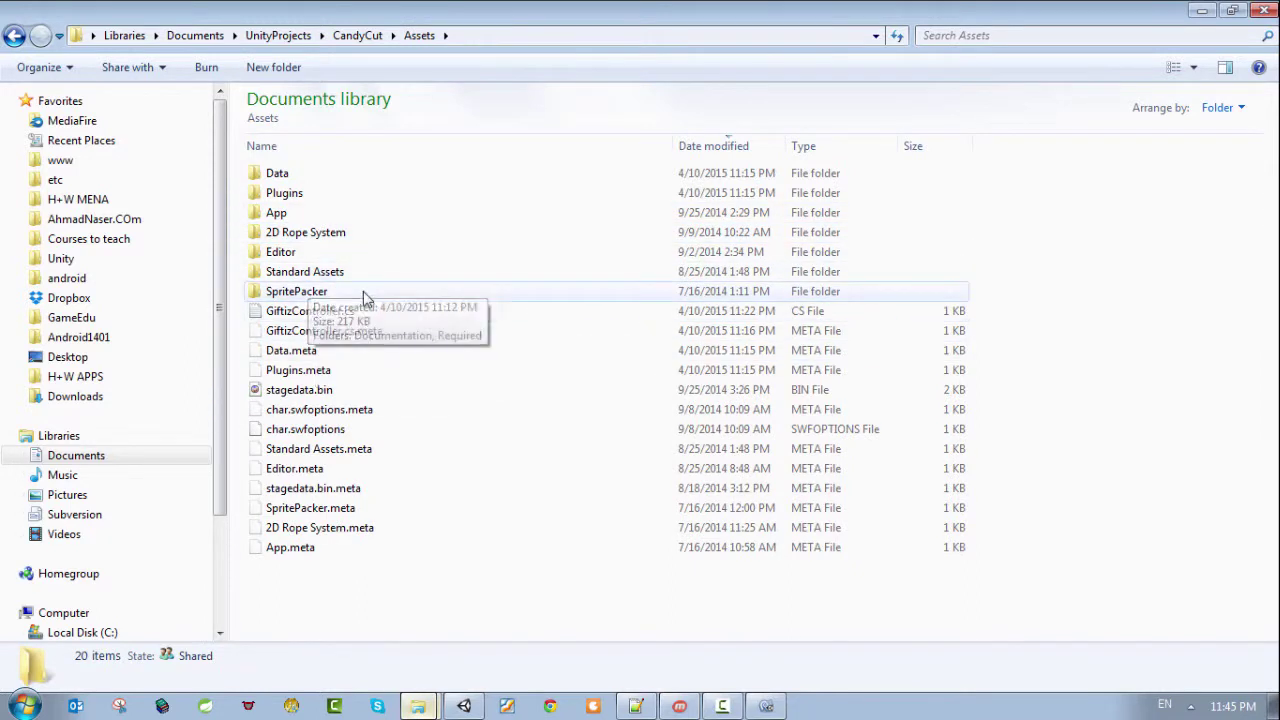
{"action": "double_click", "coordinate": [286, 193]}
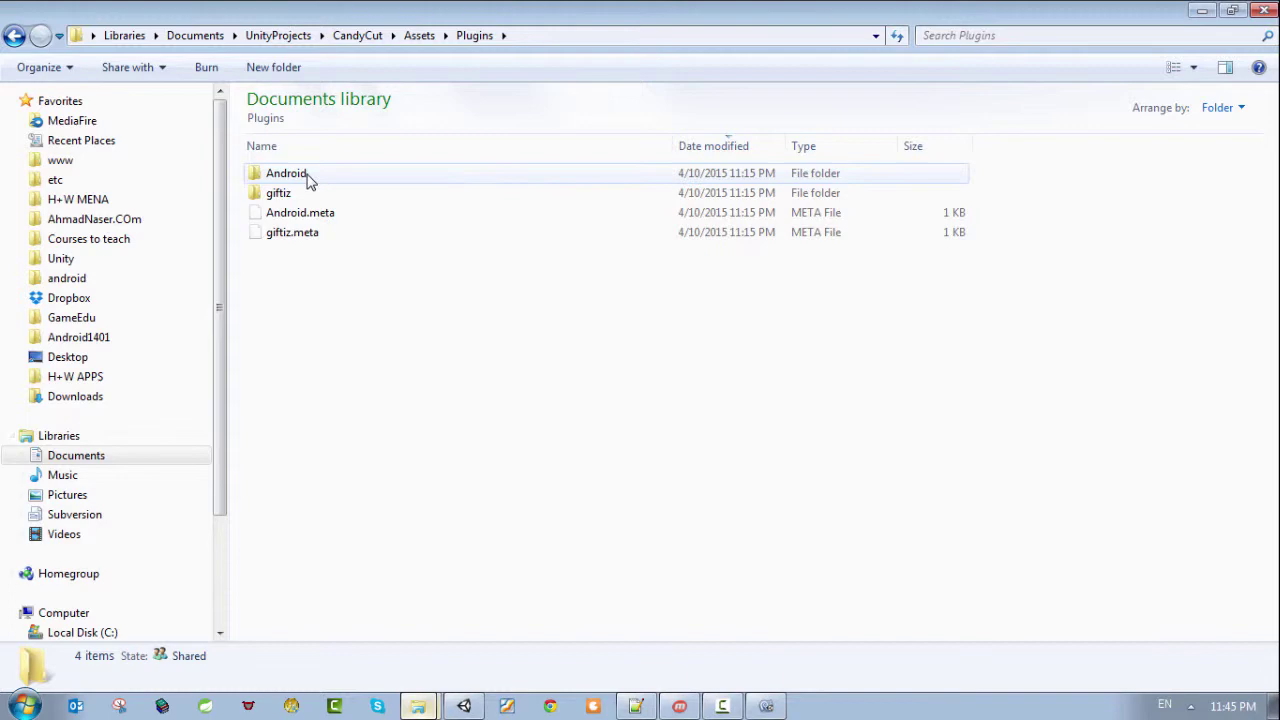
{"action": "double_click", "coordinate": [307, 177]}
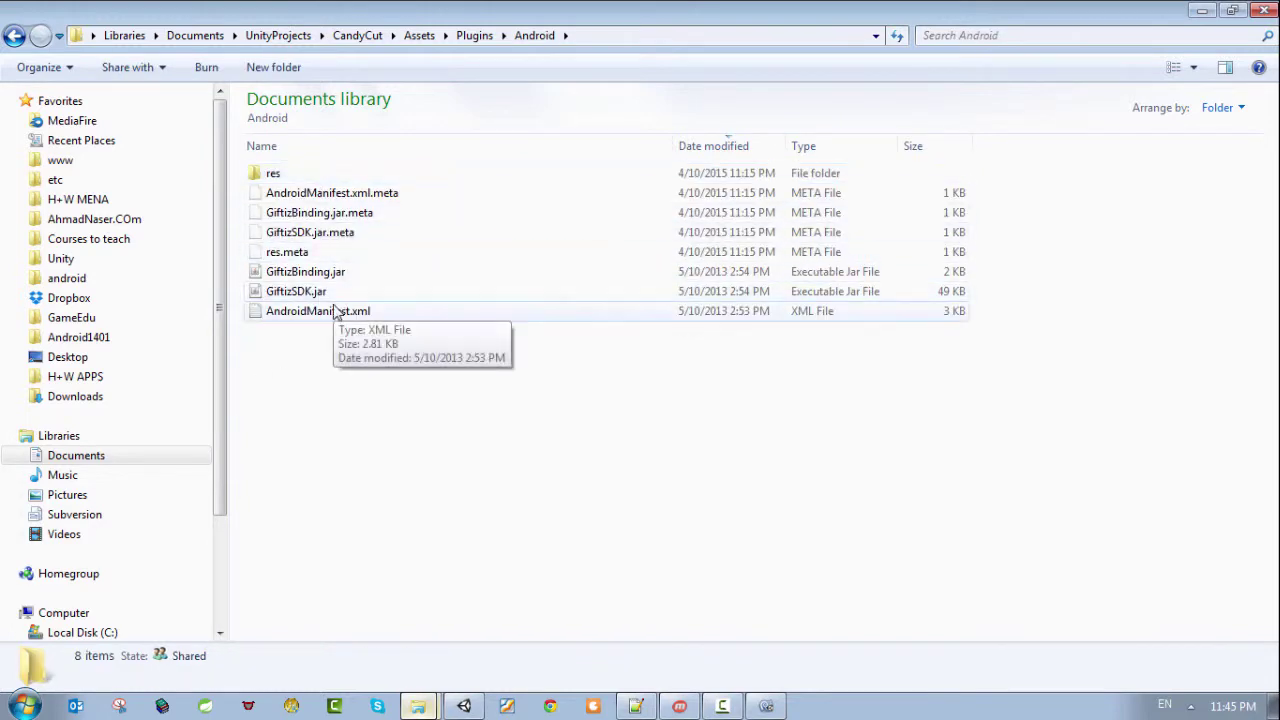
{"action": "left_click", "coordinate": [325, 311]}
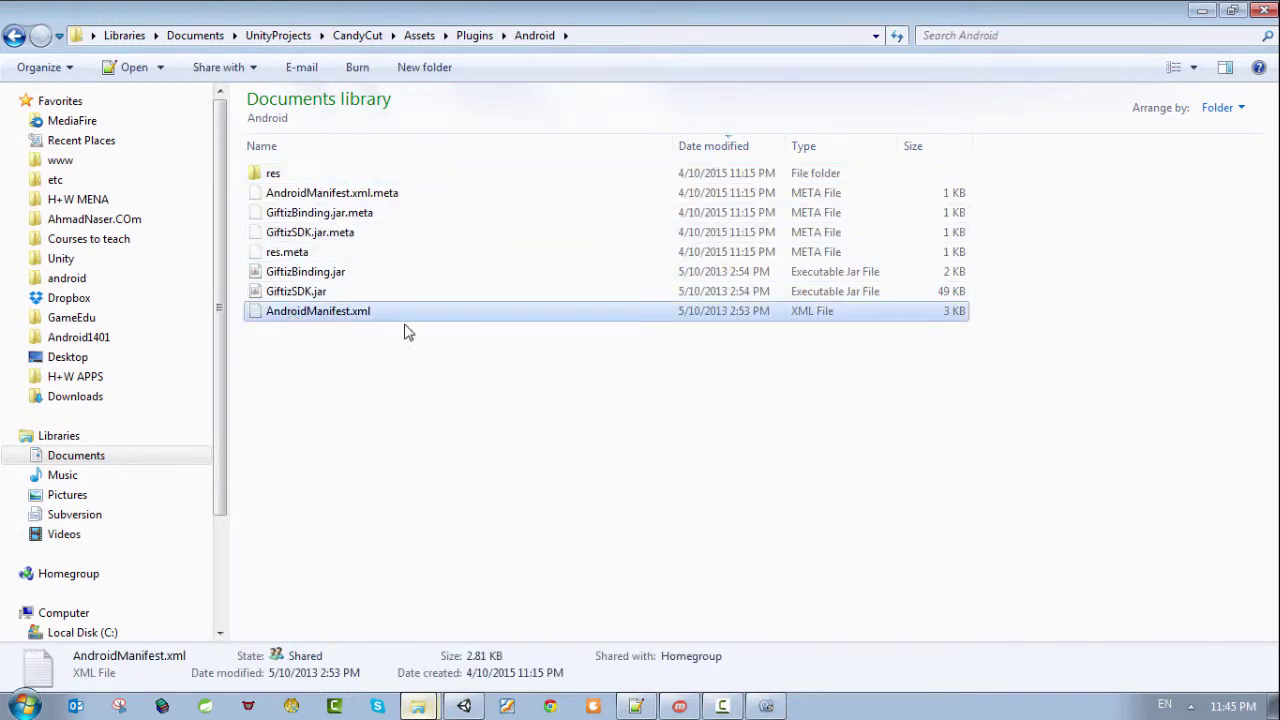
{"action": "double_click", "coordinate": [335, 313]}
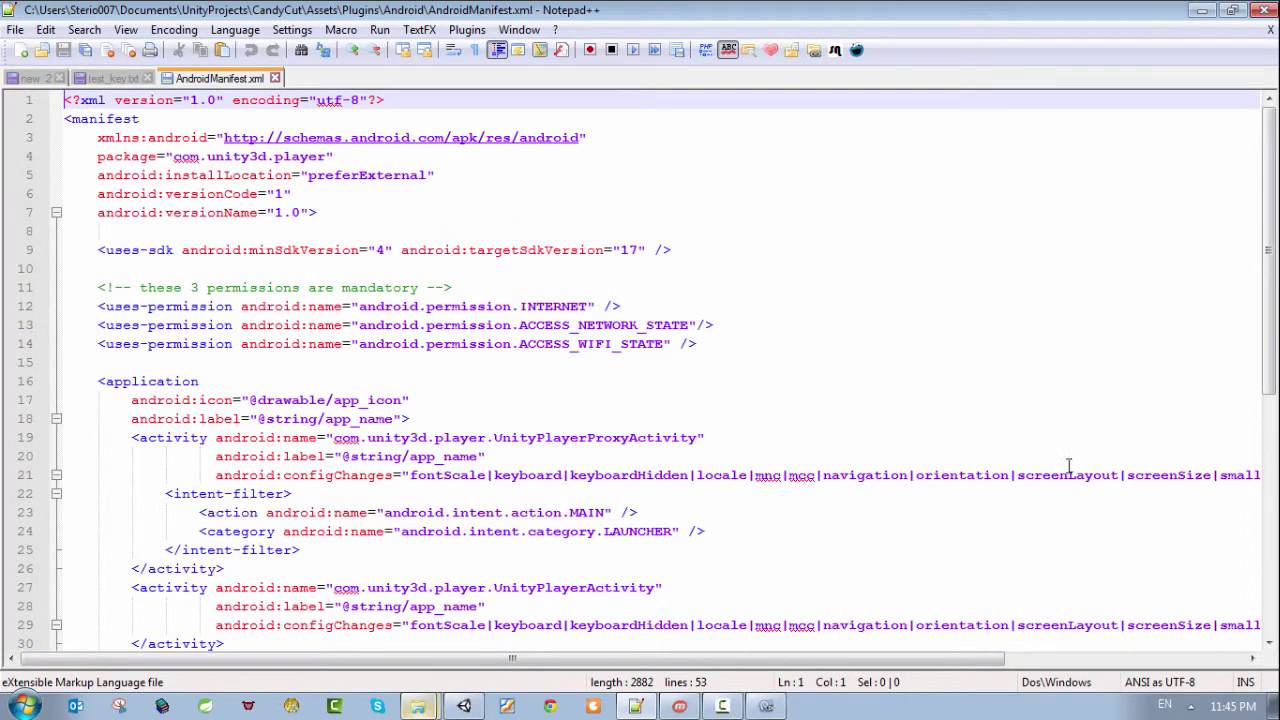
{"action": "scroll", "coordinate": [565, 335], "scroll_direction": "down", "scroll_amount": 5}
{"action": "scroll", "coordinate": [565, 335], "scroll_direction": "down", "scroll_amount": 3}
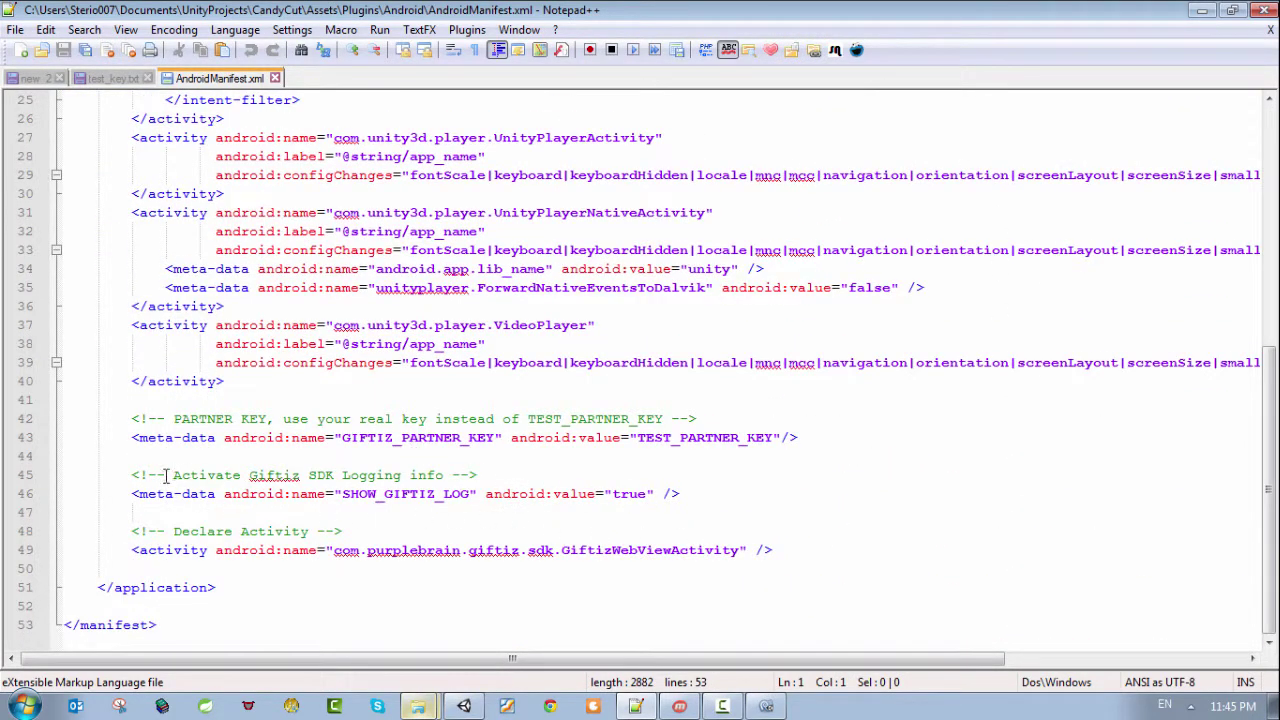
{"action": "left_click_drag", "start_coordinate": [125, 494], "coordinate": [307, 505]}
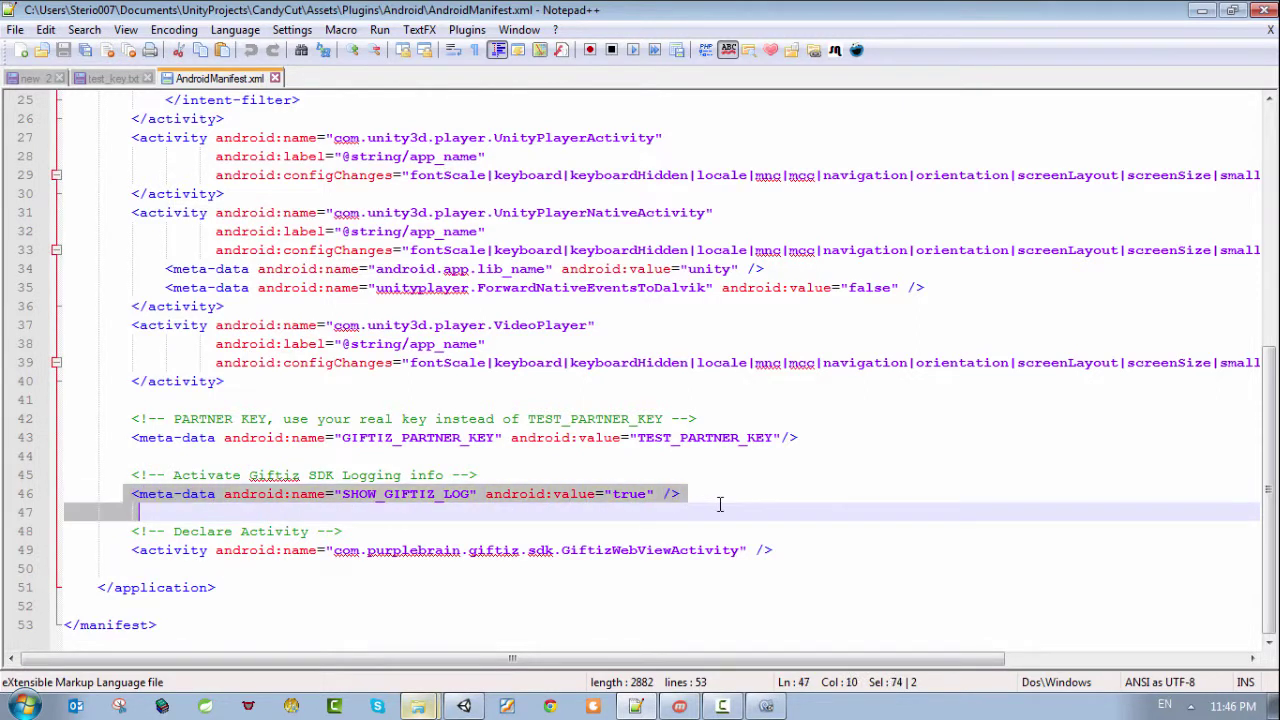
{"action": "left_click", "coordinate": [440, 494]}
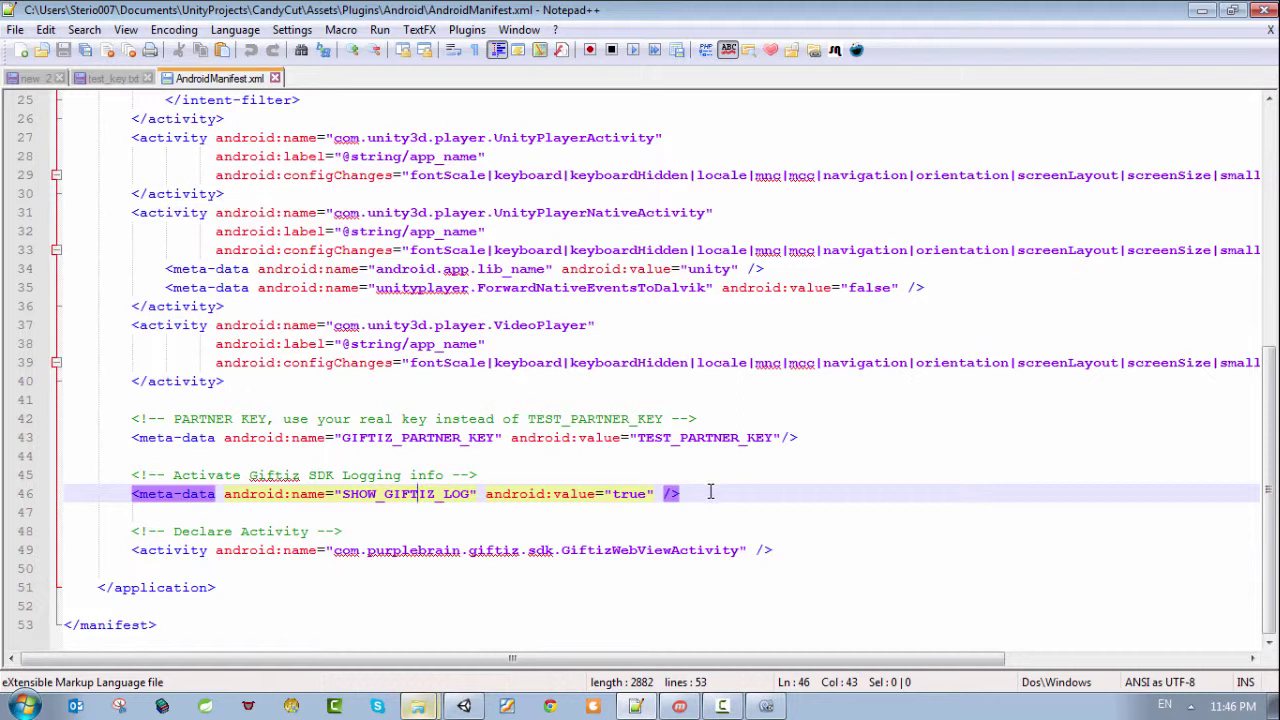
{"action": "left_click_drag", "start_coordinate": [710, 492], "coordinate": [97, 476]}
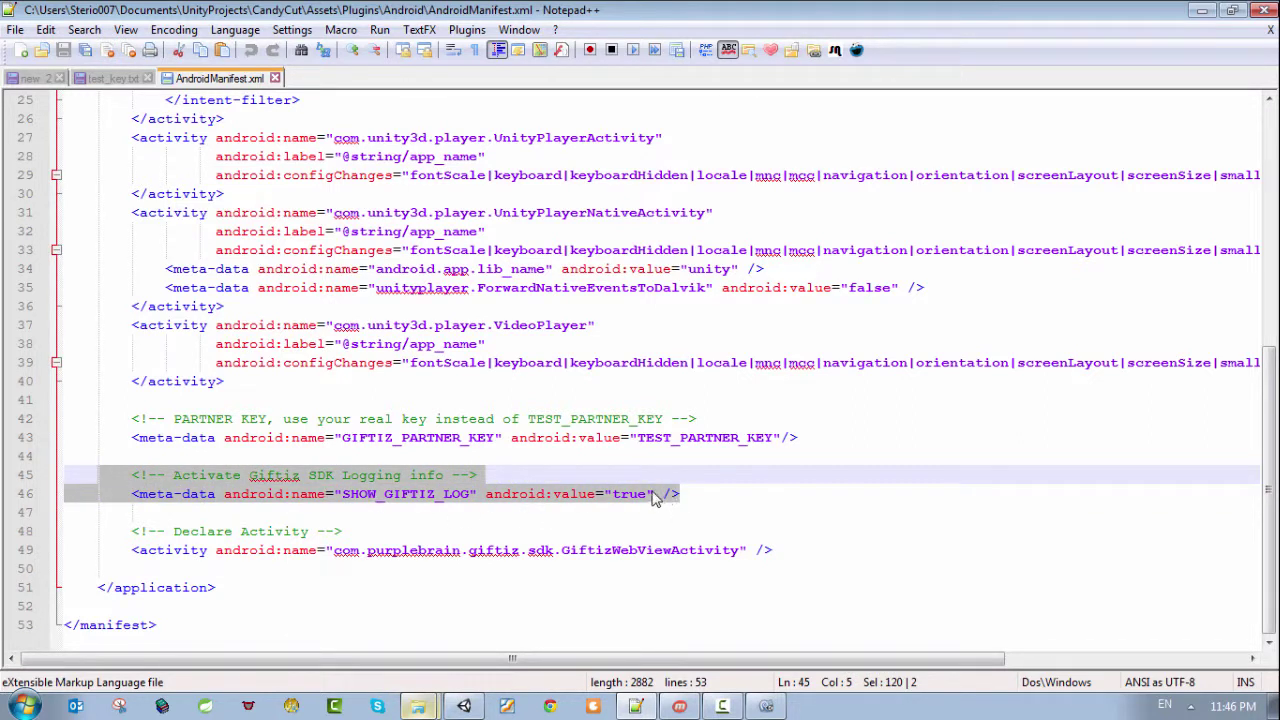
{"action": "left_click_drag", "start_coordinate": [720, 494], "coordinate": [152, 476]}
{"action": "key", "text": "Right"}
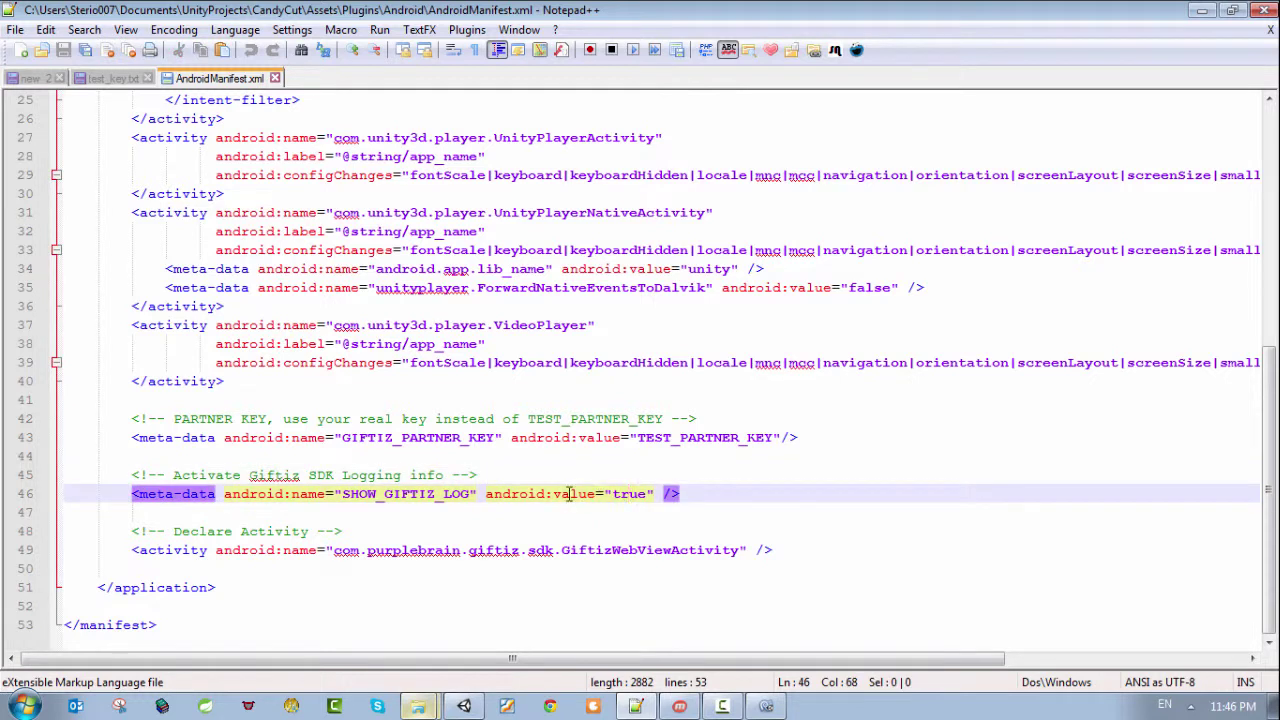
{"action": "double_click", "coordinate": [627, 494]}
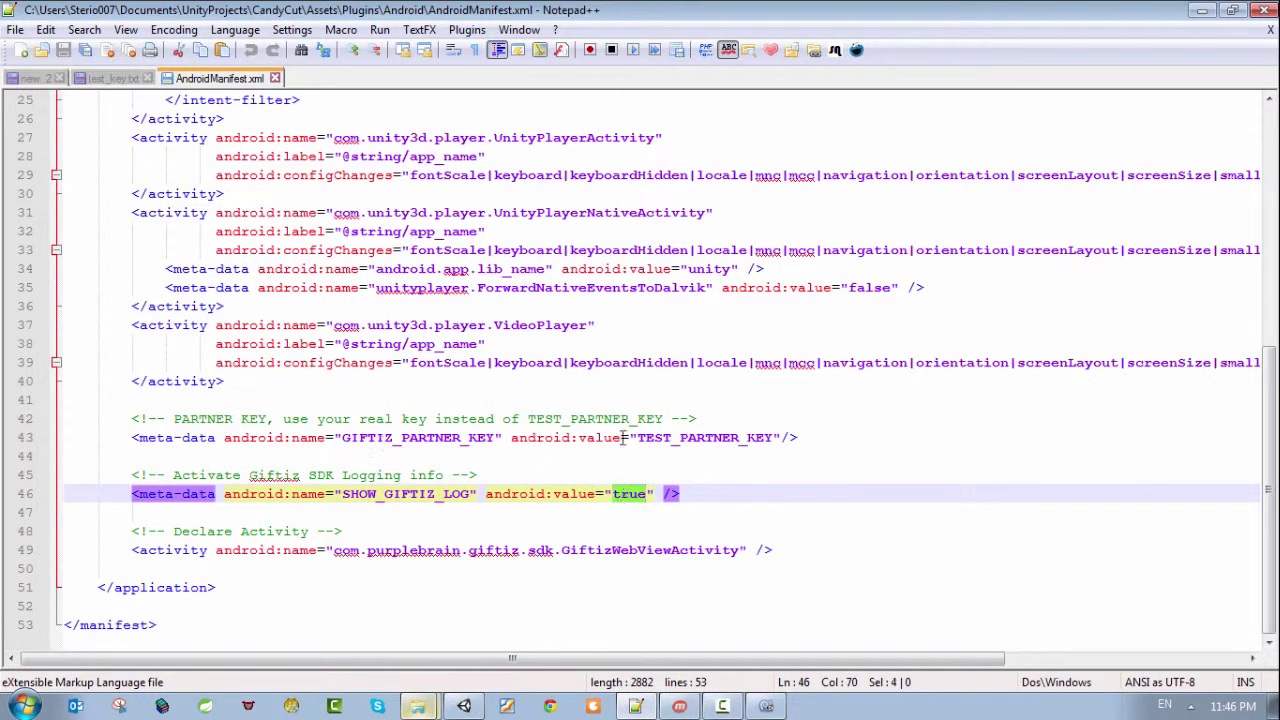
{"action": "double_click", "coordinate": [692, 437]}
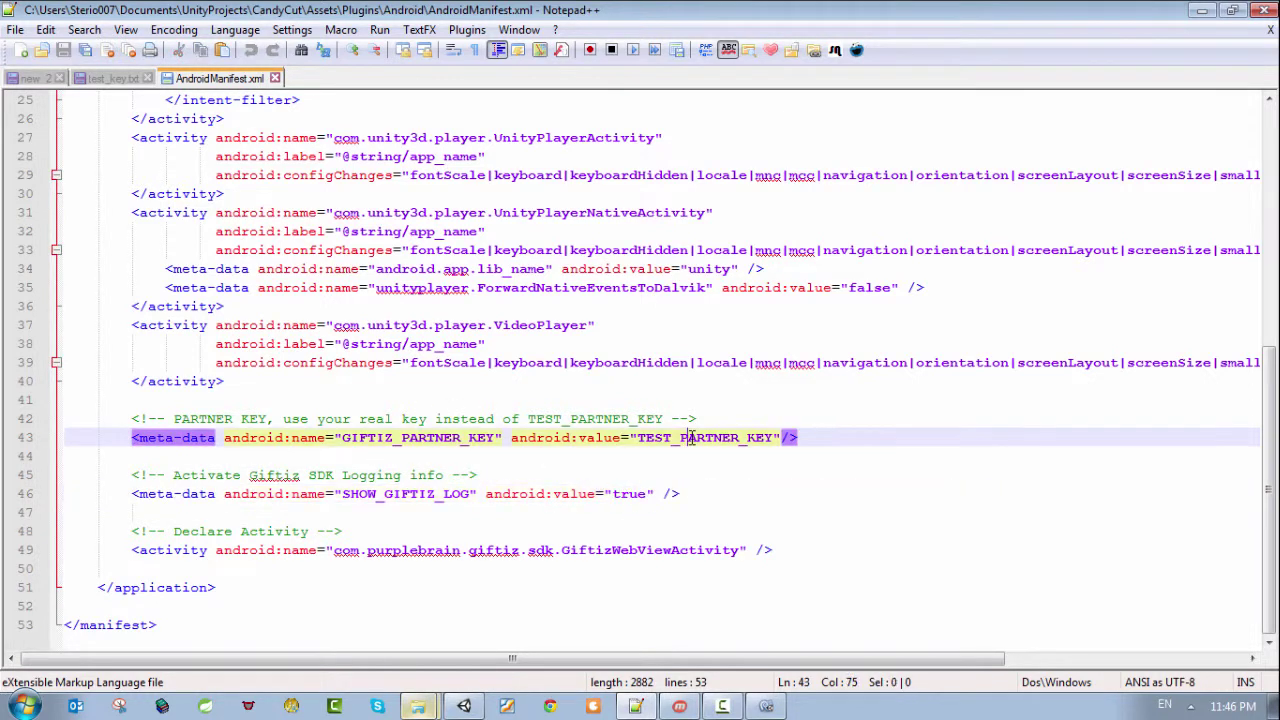
{"action": "double_click", "coordinate": [577, 418]}
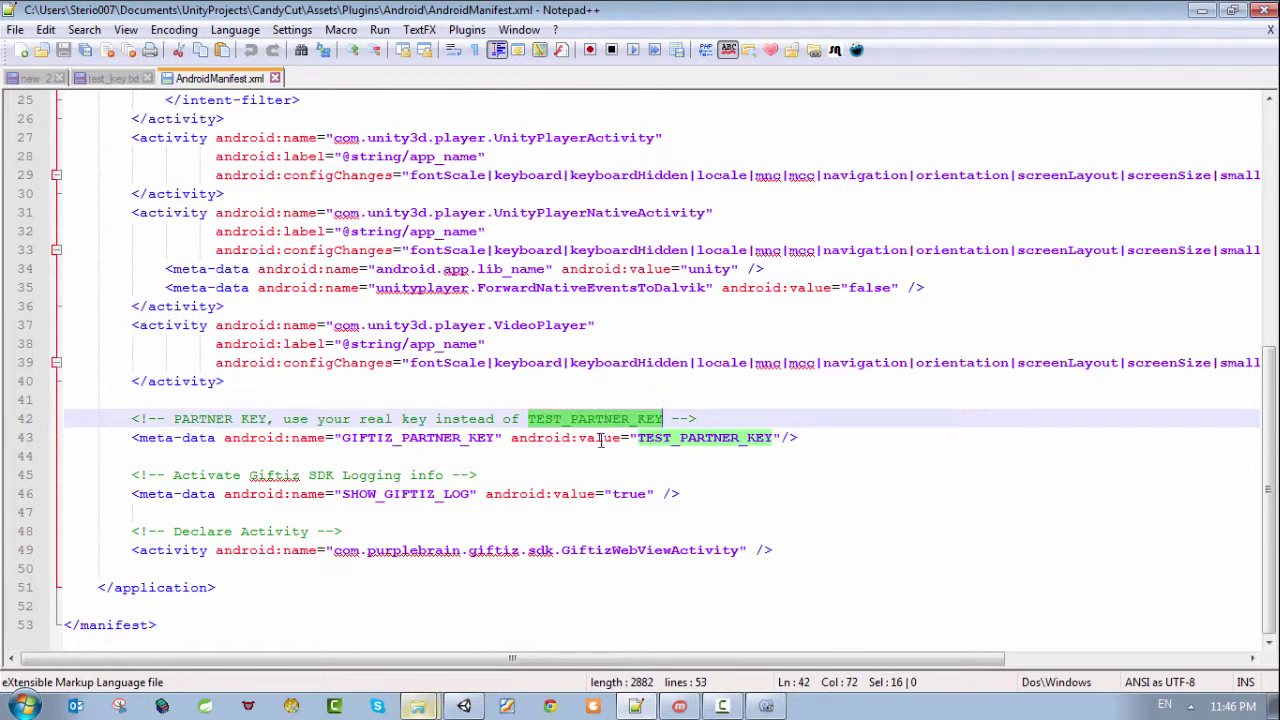
{"action": "left_click_drag", "start_coordinate": [841, 443], "coordinate": [66, 418]}
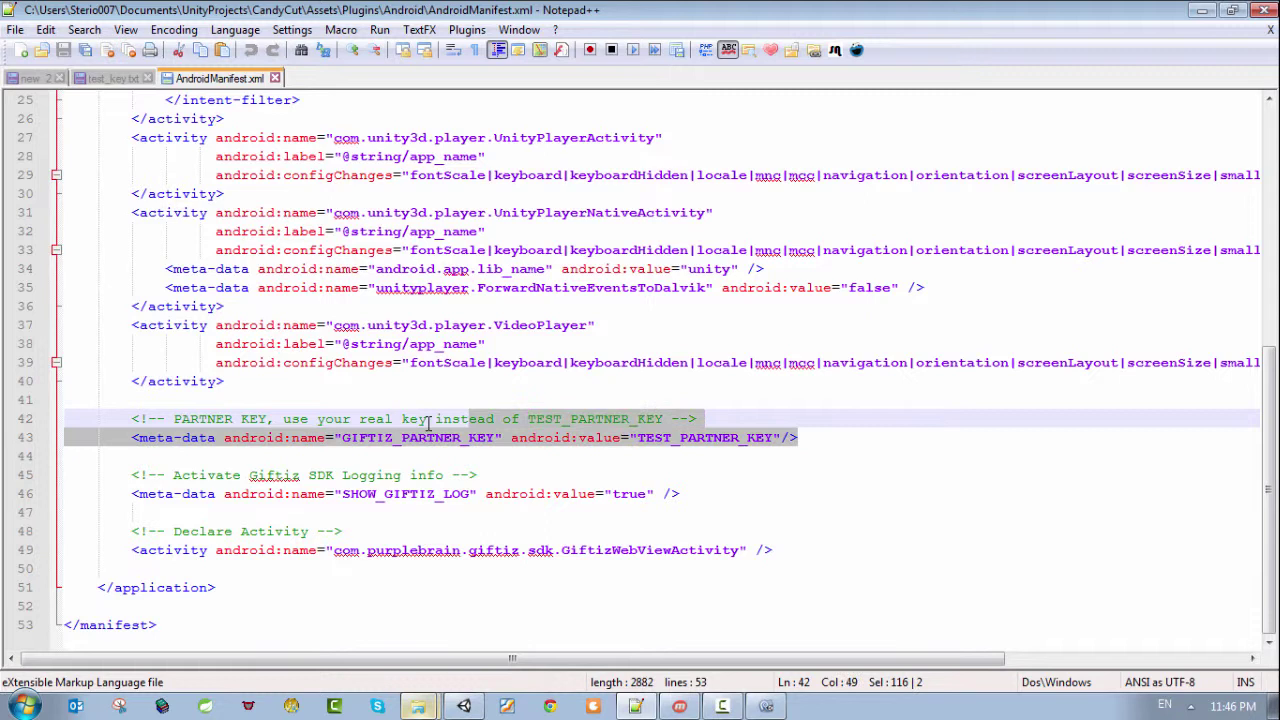
{"action": "left_click", "coordinate": [643, 471]}
{"action": "left_click", "coordinate": [686, 440]}
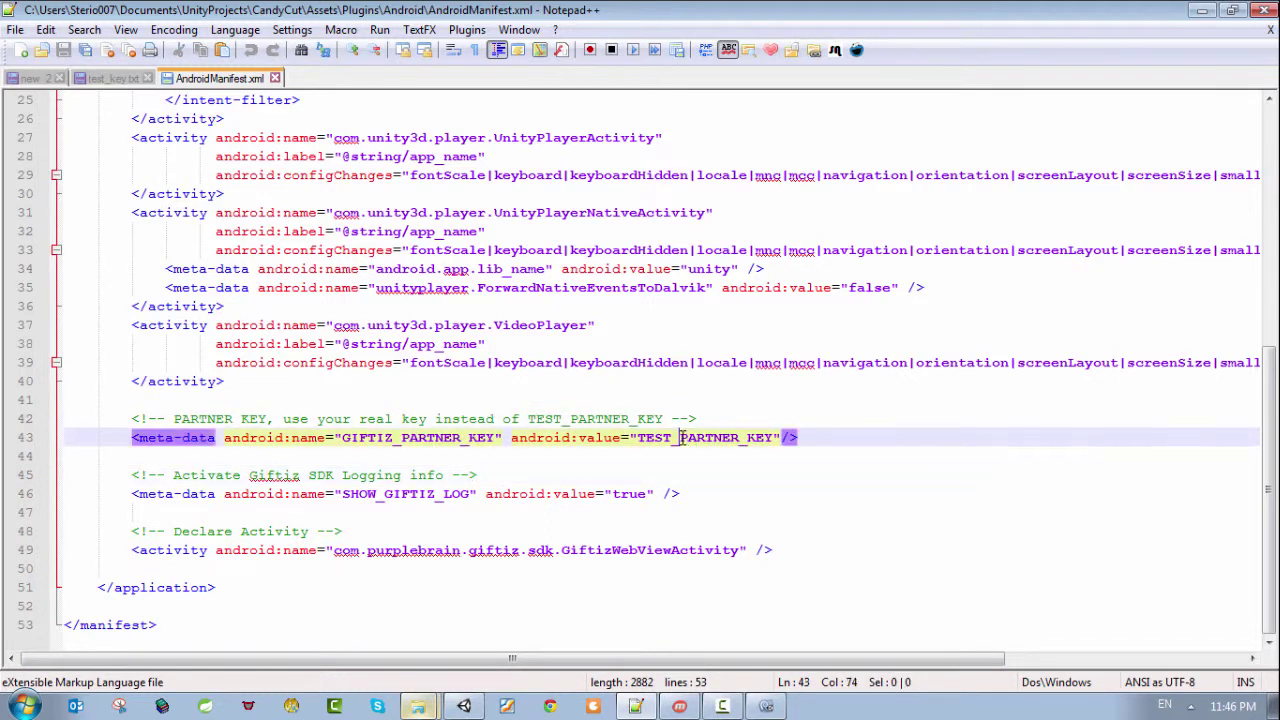
{"action": "double_click", "coordinate": [686, 440]}
{"action": "left_click", "coordinate": [681, 440]}
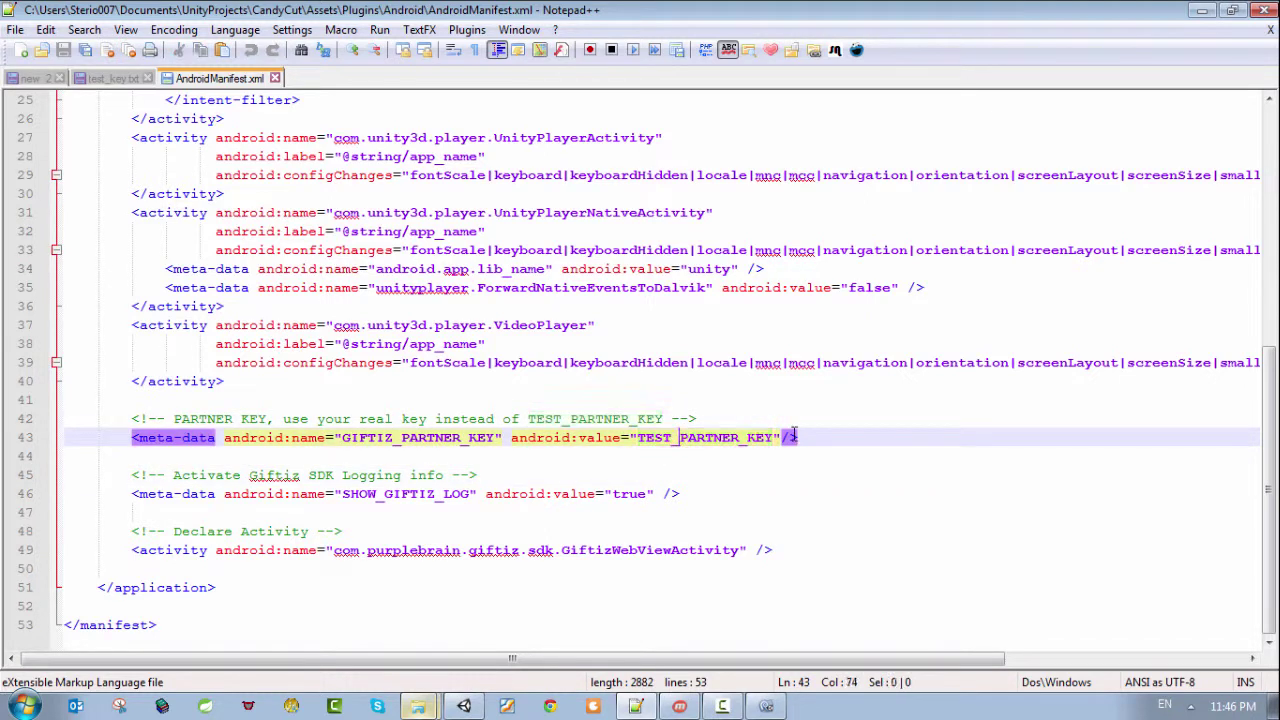
{"action": "double_click", "coordinate": [739, 437]}
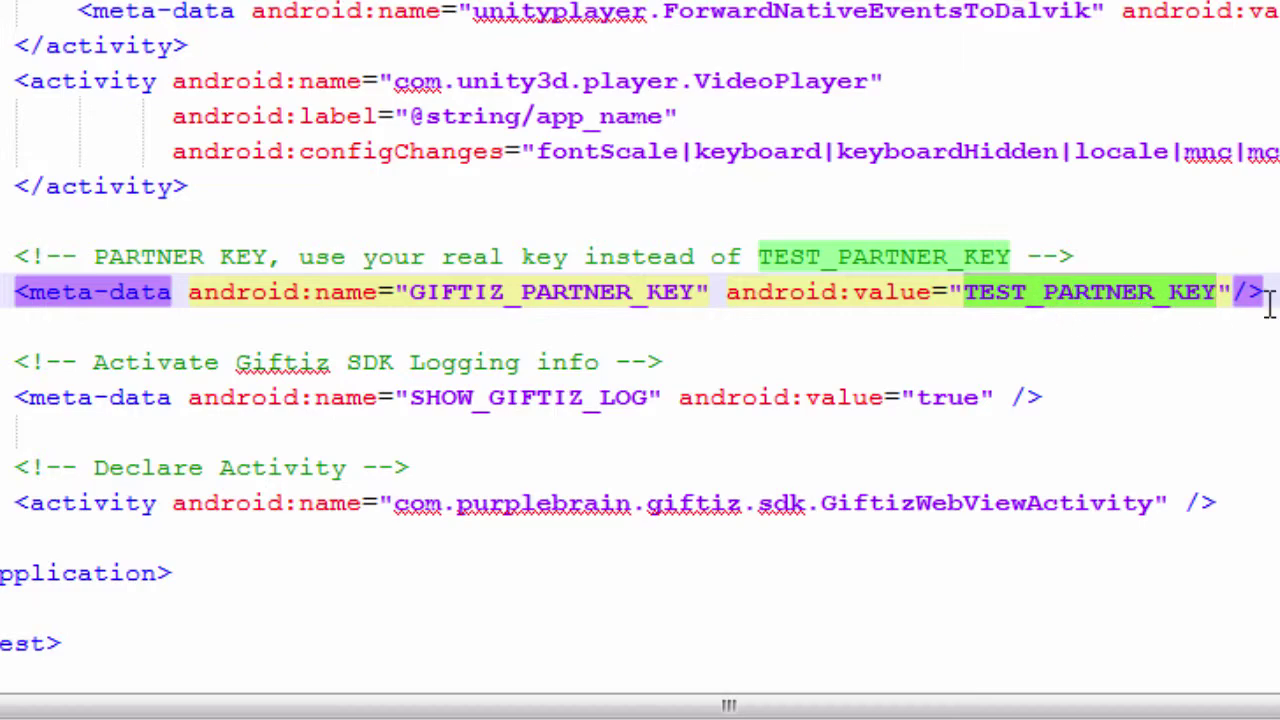
{"action": "left_click", "coordinate": [1172, 292]}
{"action": "double_click", "coordinate": [1180, 292]}
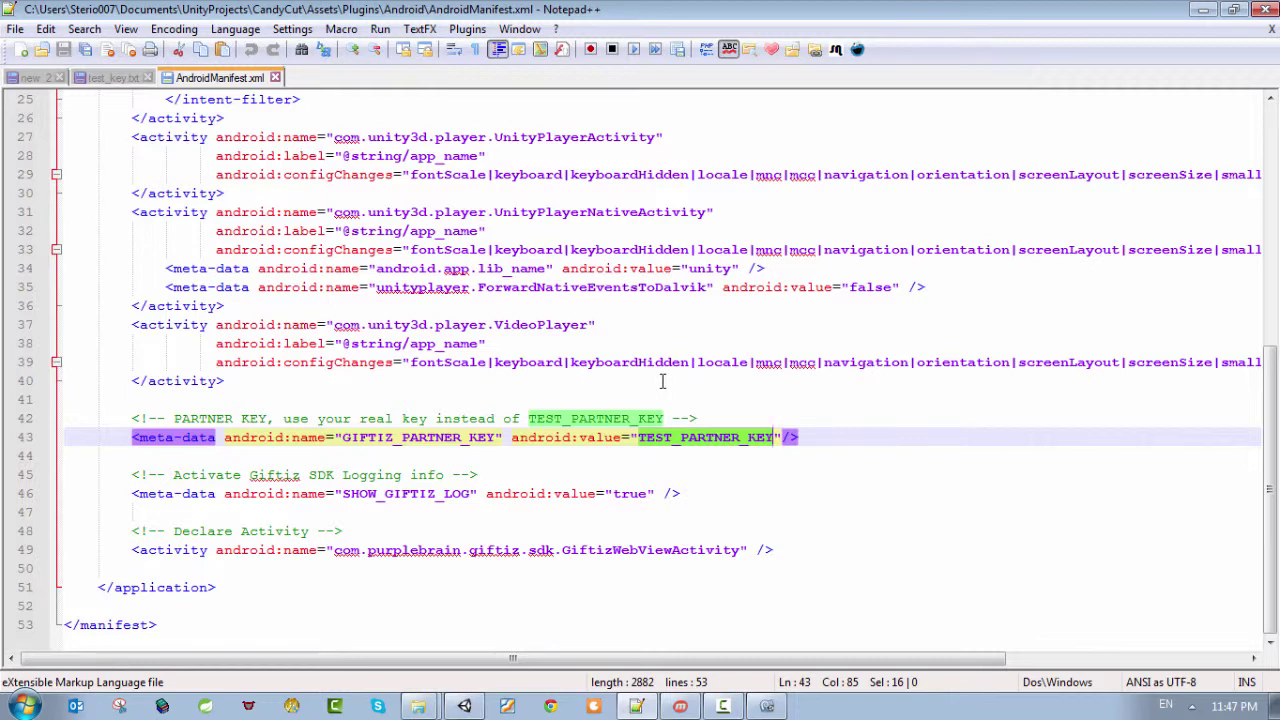
Step: Minimize the Notepad++ manifest and the Android and Scenes folder windows to reveal Unity
{"action": "left_click", "coordinate": [622, 709]}
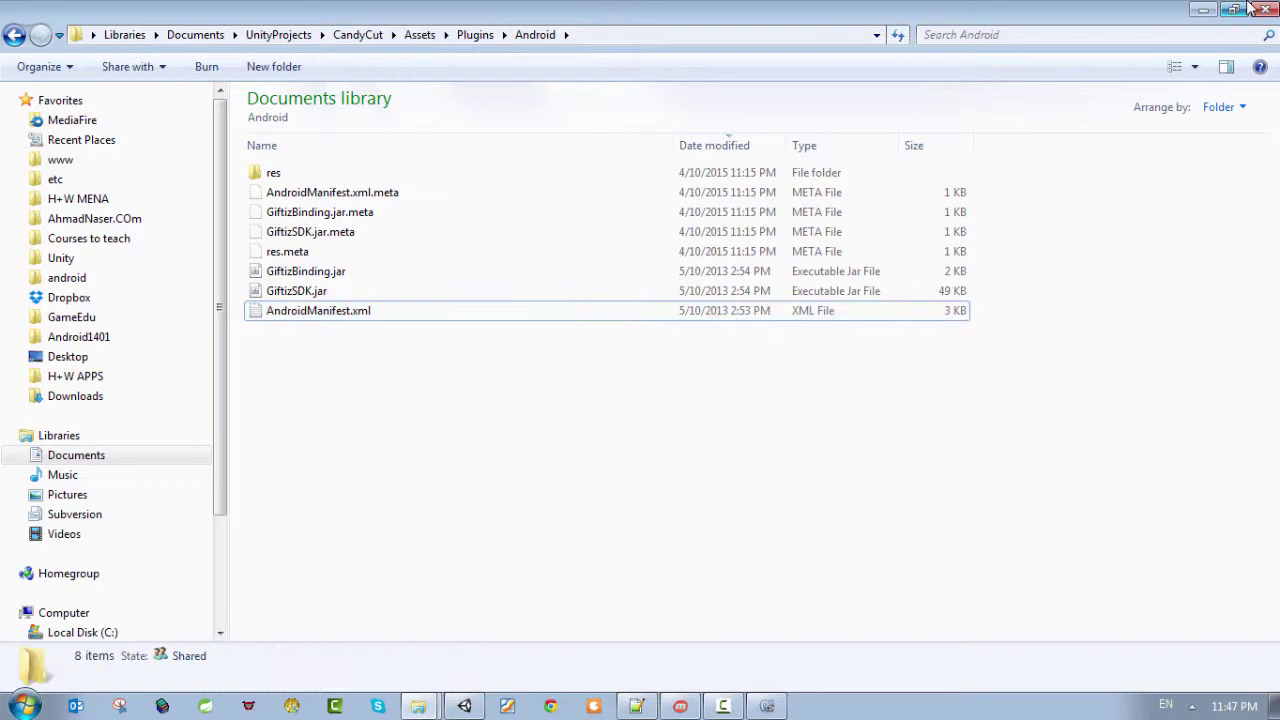
{"action": "left_click", "coordinate": [1230, 10]}
{"action": "left_click", "coordinate": [1222, 16]}
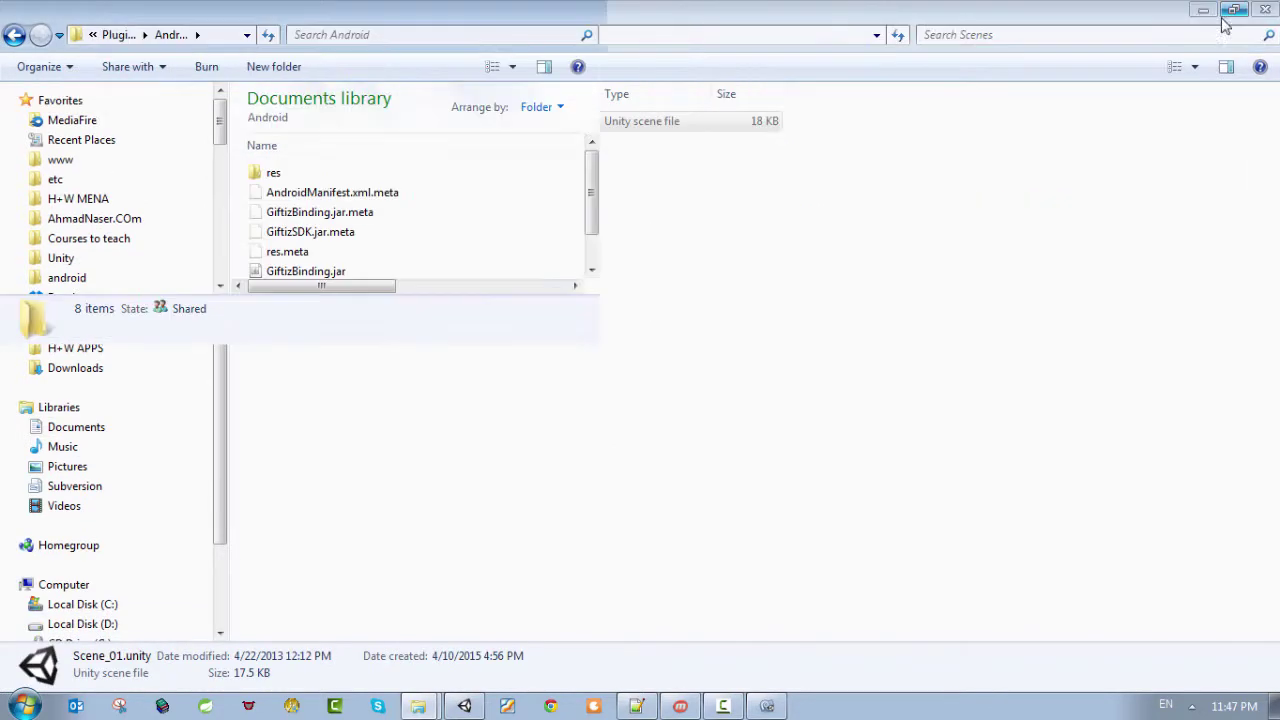
{"action": "left_click", "coordinate": [1201, 9]}
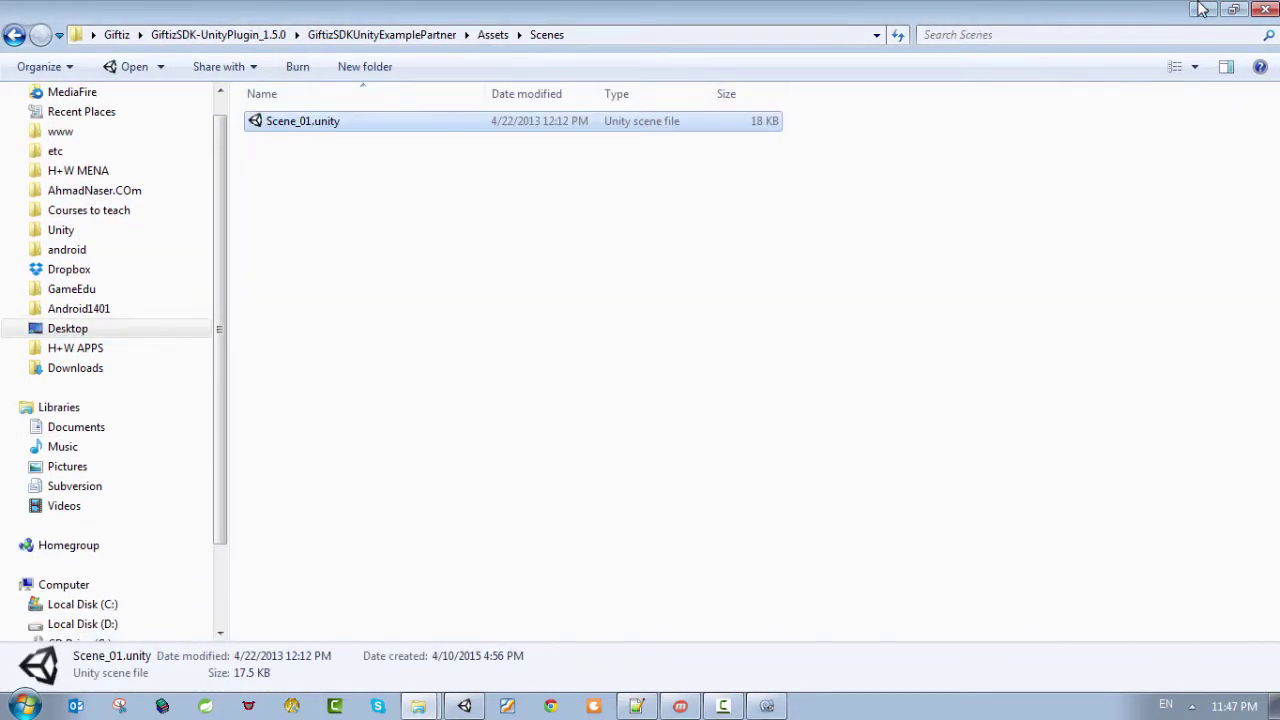
{"action": "left_click", "coordinate": [1201, 9]}
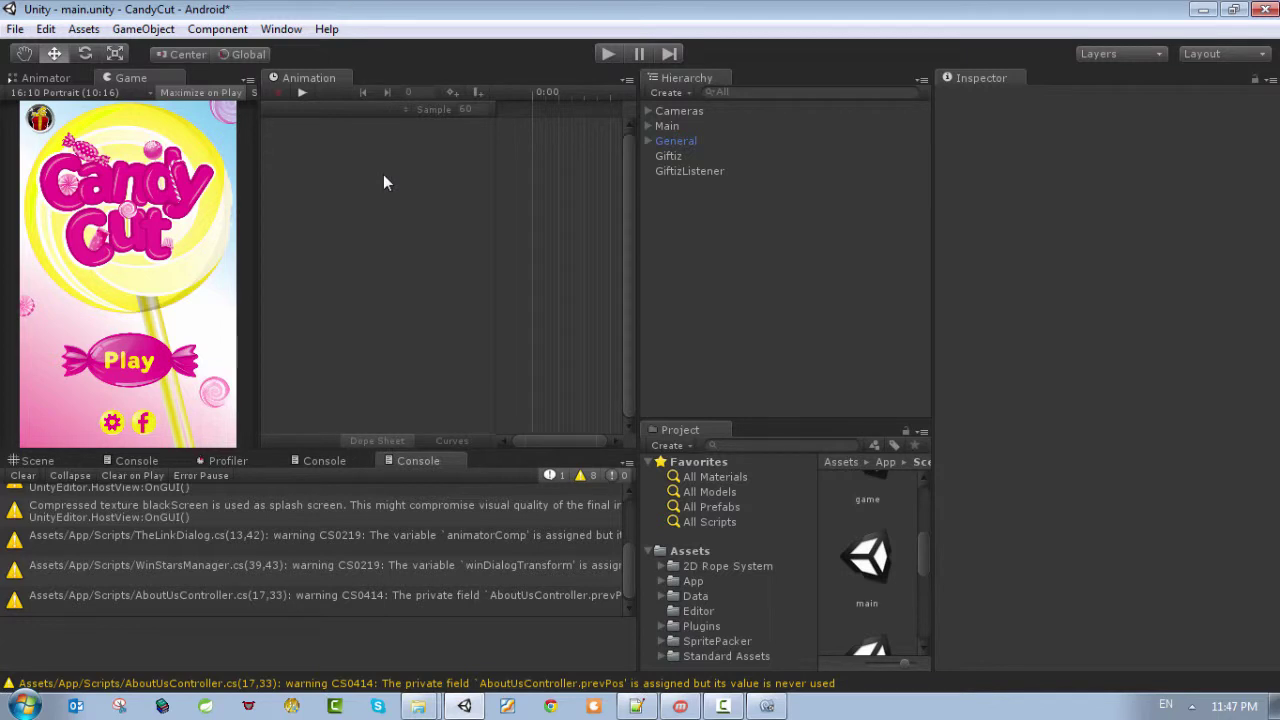